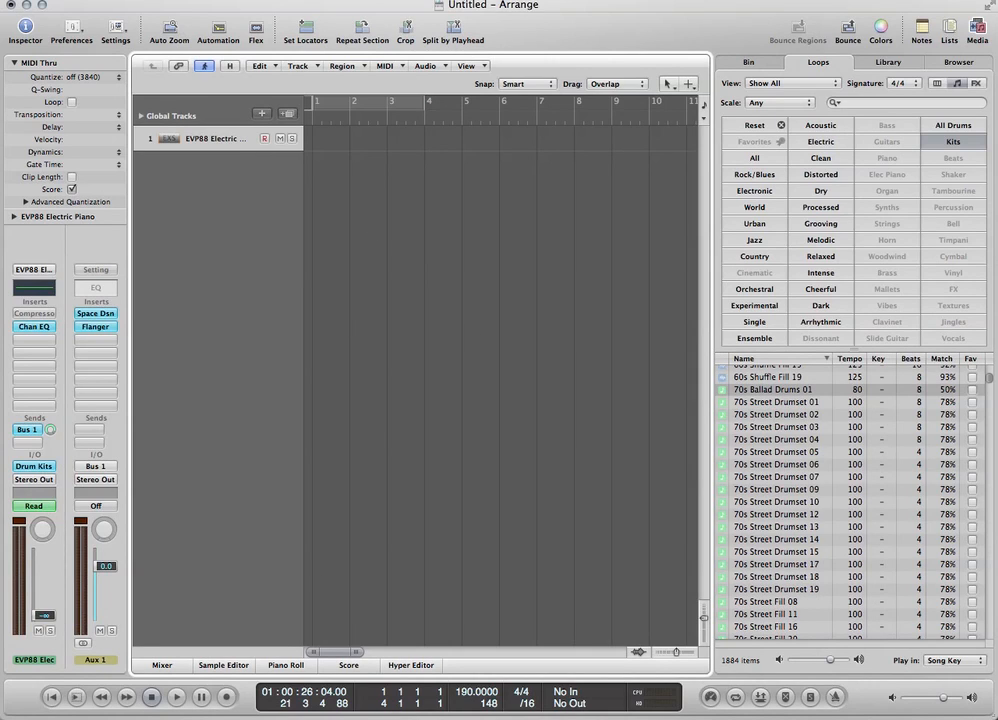
Switch to the browser and search MIDI Explorer for "Michael jackson Beat it"
click(389, 718)
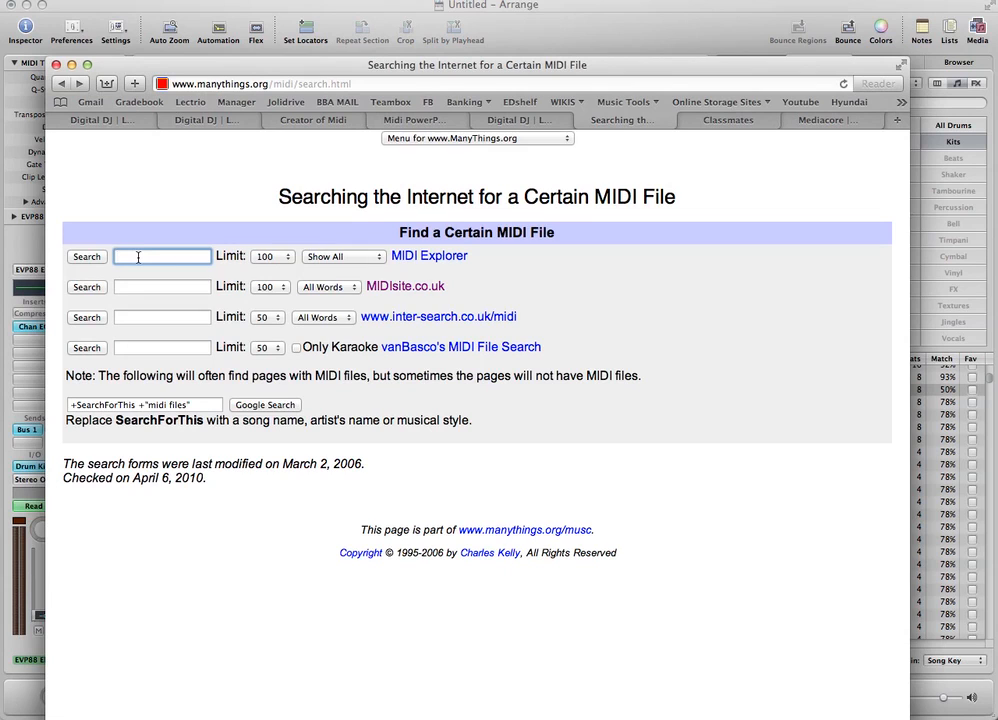
text(Michael jackson Beat it)
click(84, 261)
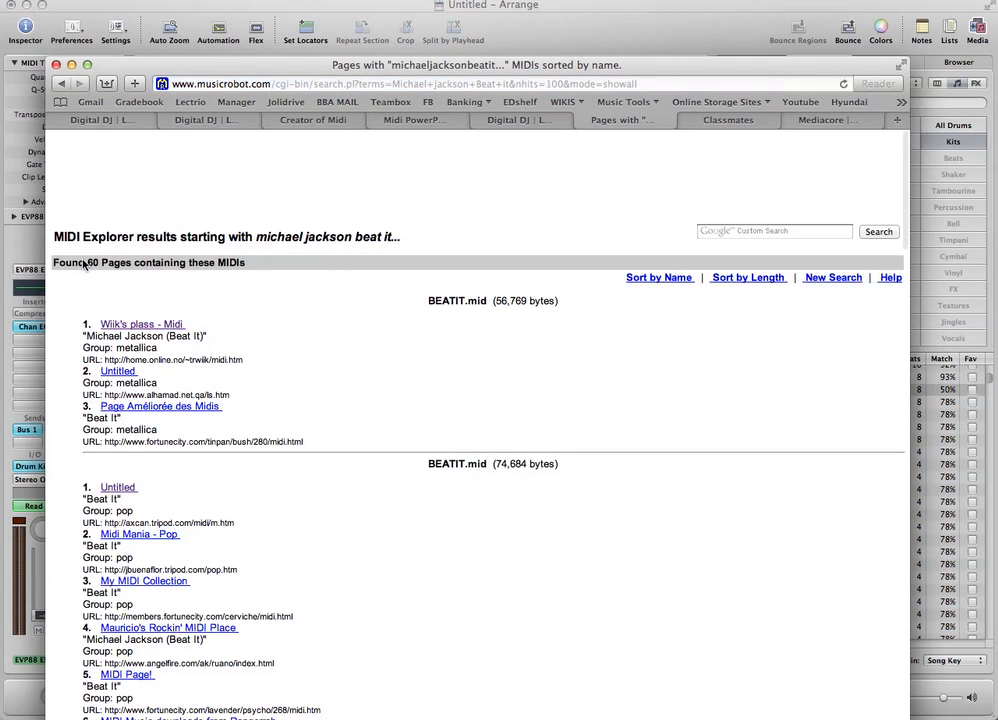
Open the axcan.tripod.com result for BEATIT.mid, load the Michael Jackson "Beat it" MIDI file, and return to the song list
click(129, 490)
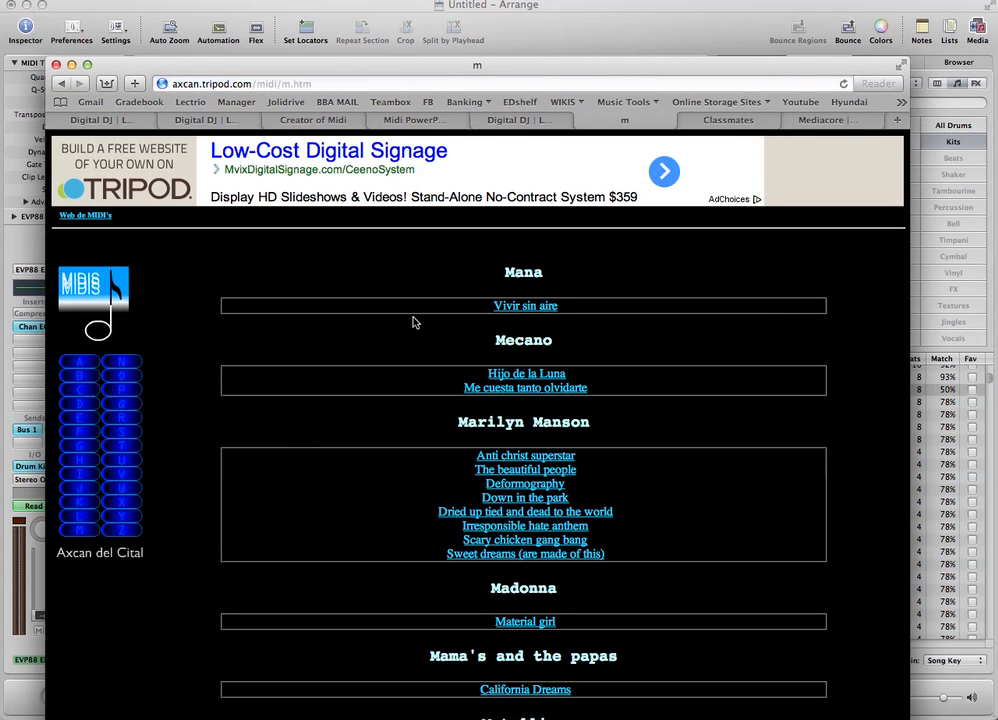
scroll(415, 322, down, 3)
scroll(413, 328, down, 10)
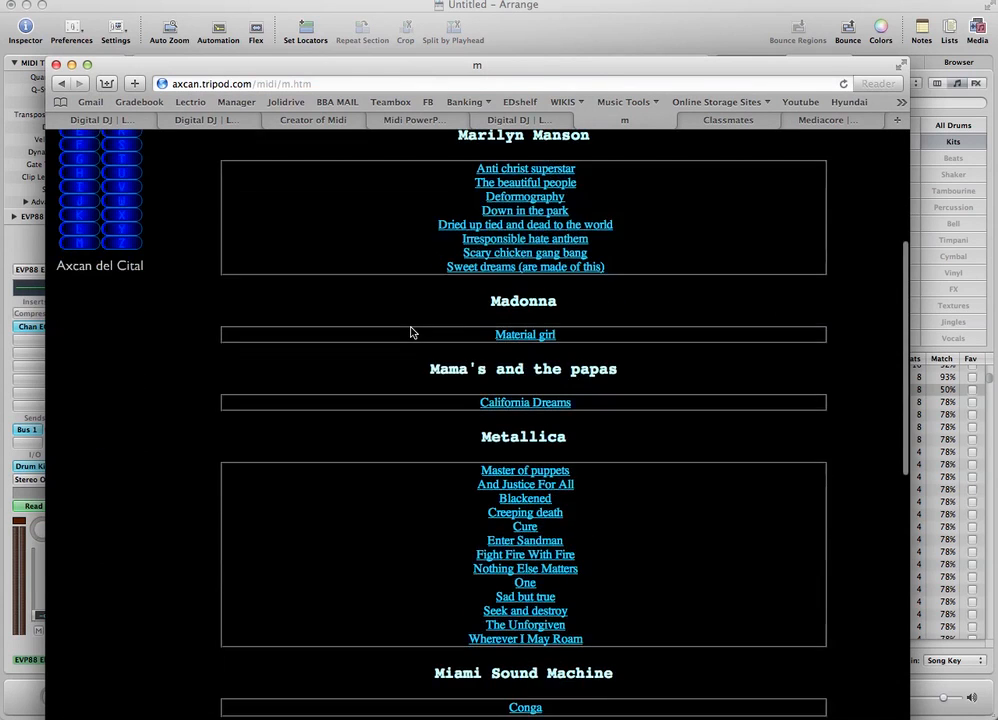
scroll(410, 332, down, 1)
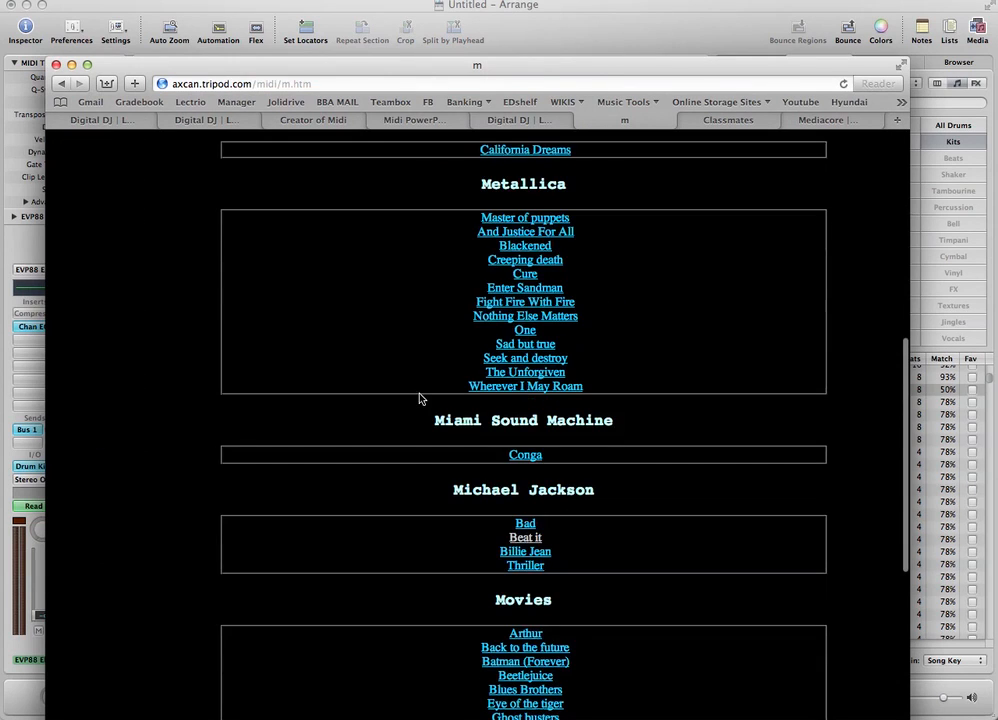
click(520, 541)
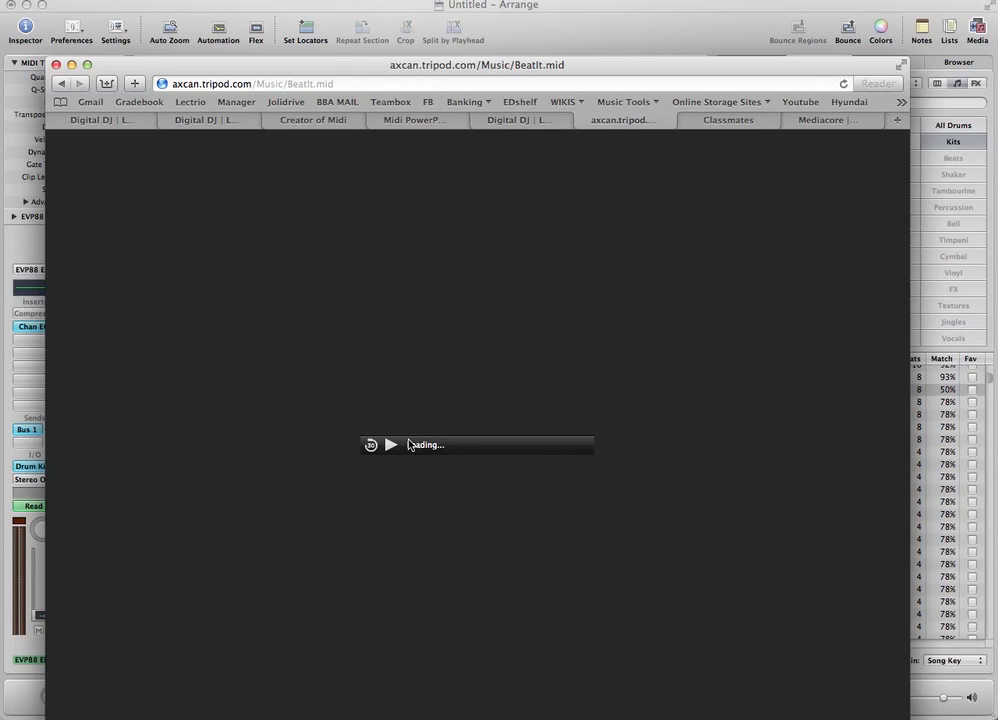
click(62, 83)
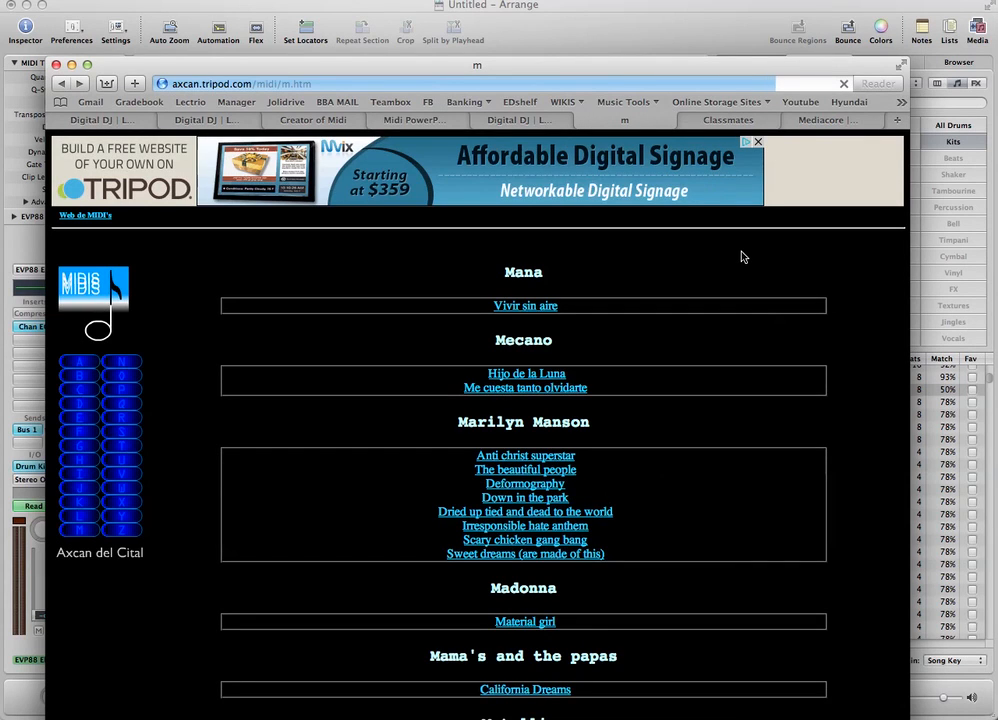
Minimize the browser and import the BeatIt file from the Desktop into the Logic project, with the file type set to MIDI files
click(71, 65)
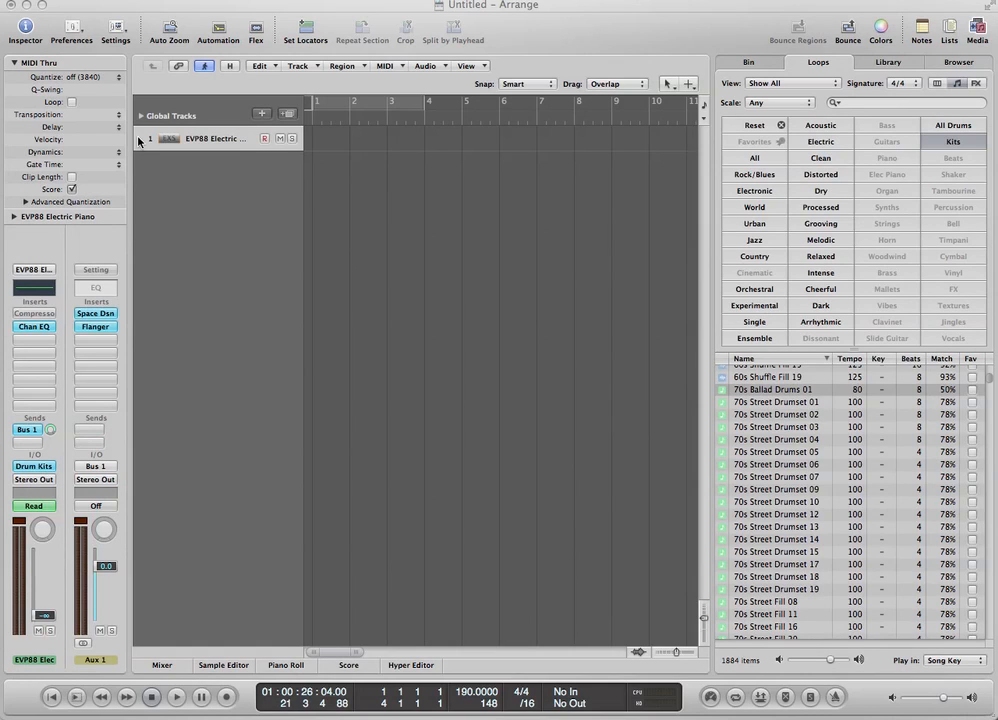
click(80, 20)
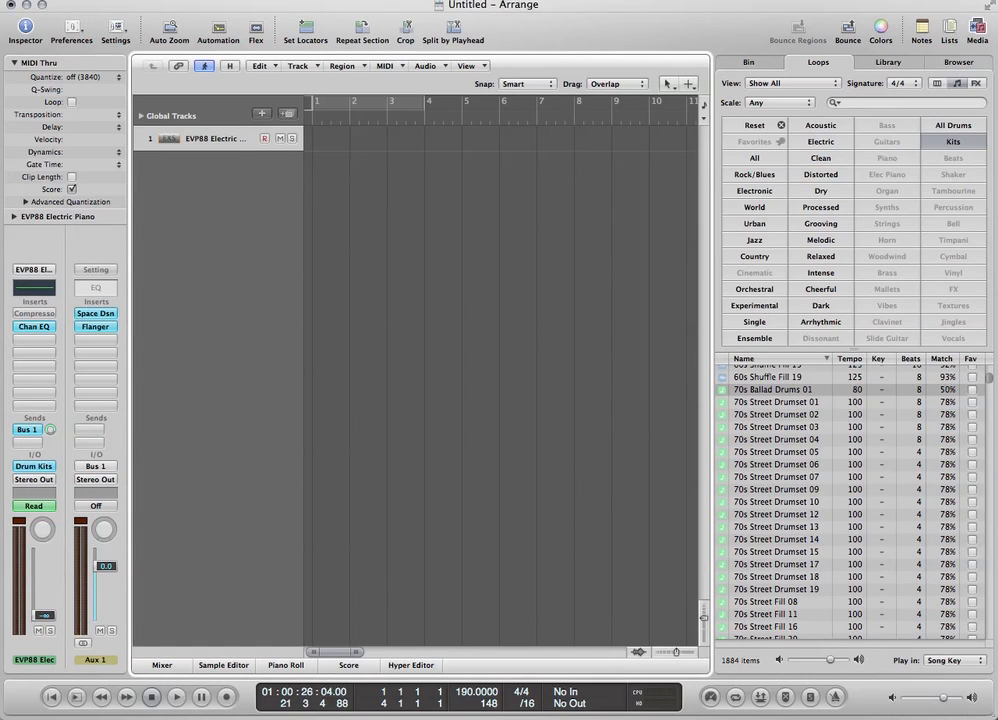
click(0, 0)
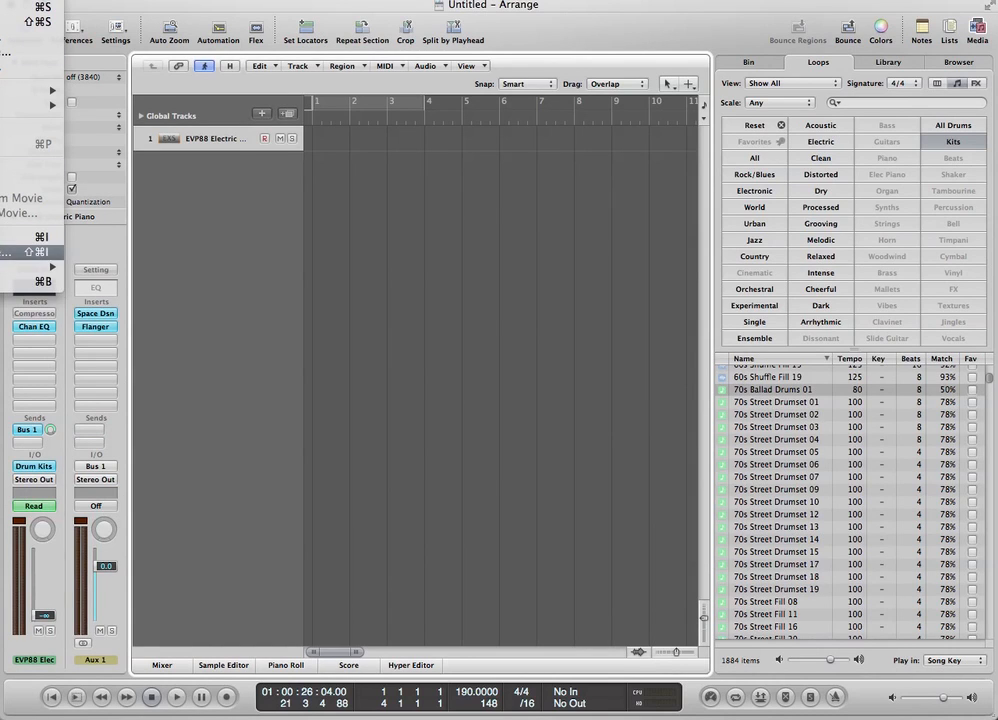
click(10, 237)
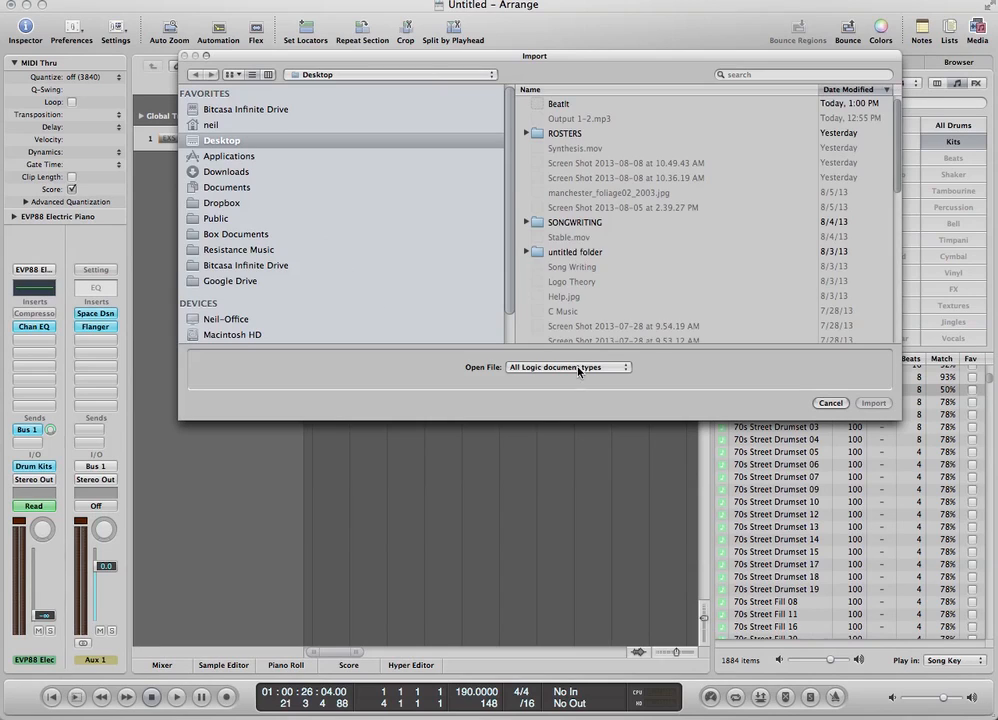
click(578, 367)
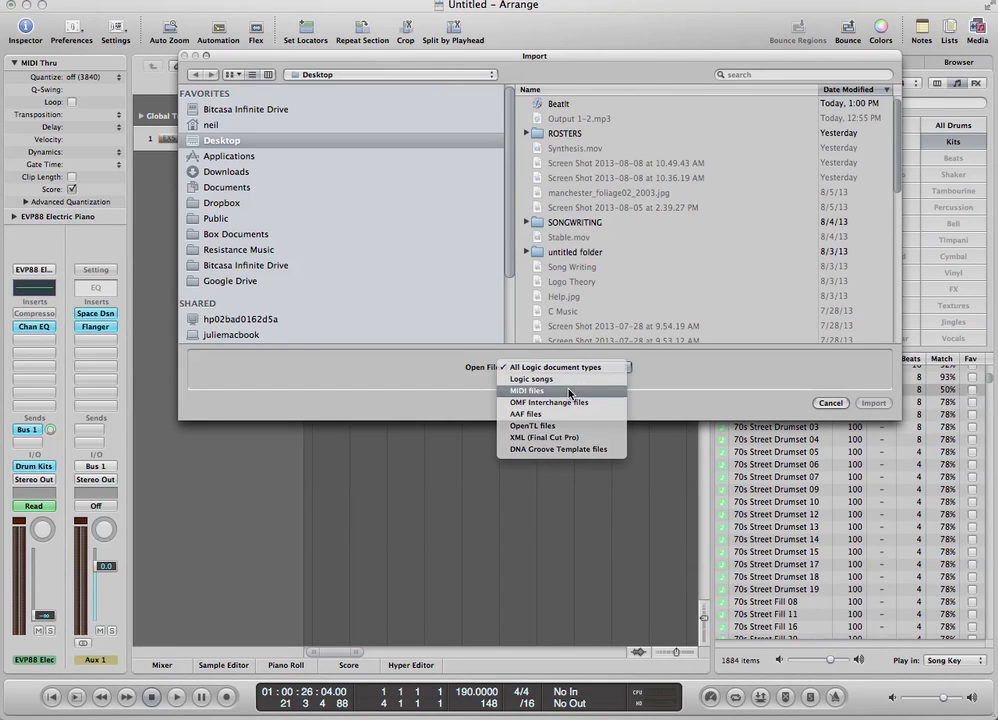
click(570, 394)
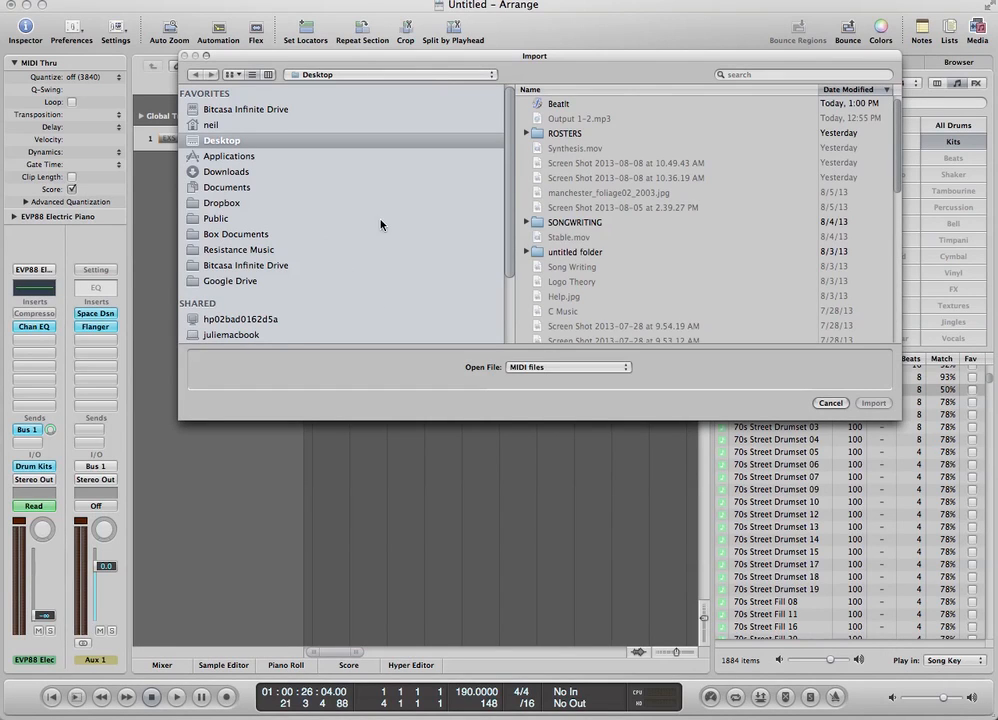
double_click(558, 104)
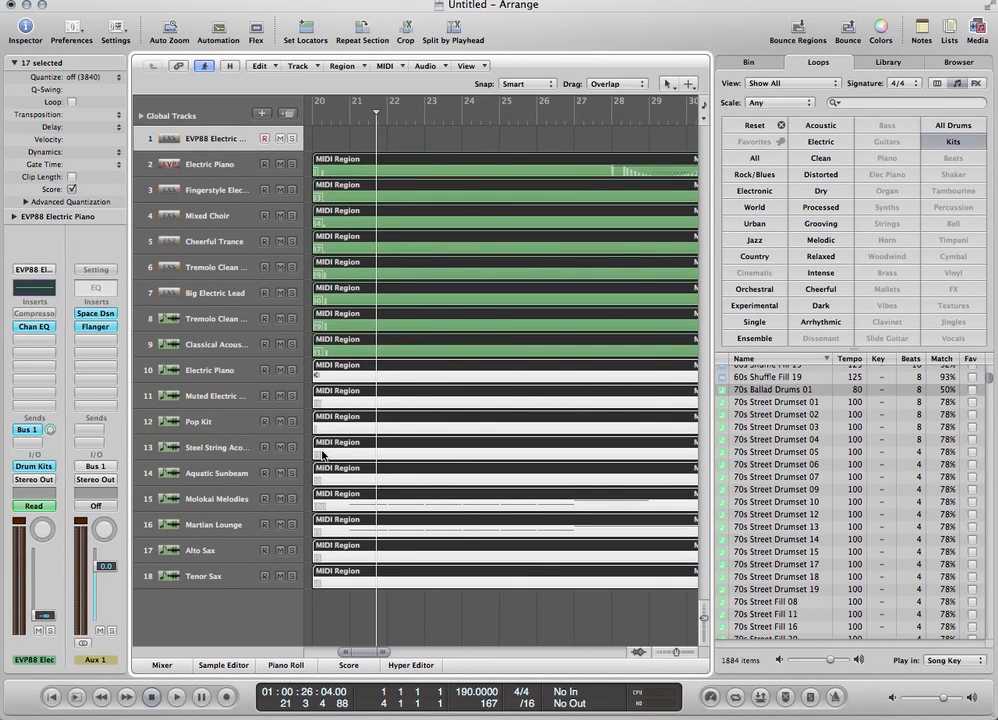
Play the imported regions from their start at bar 20, set the project tempo to 160 during playback, and stop
click(311, 118)
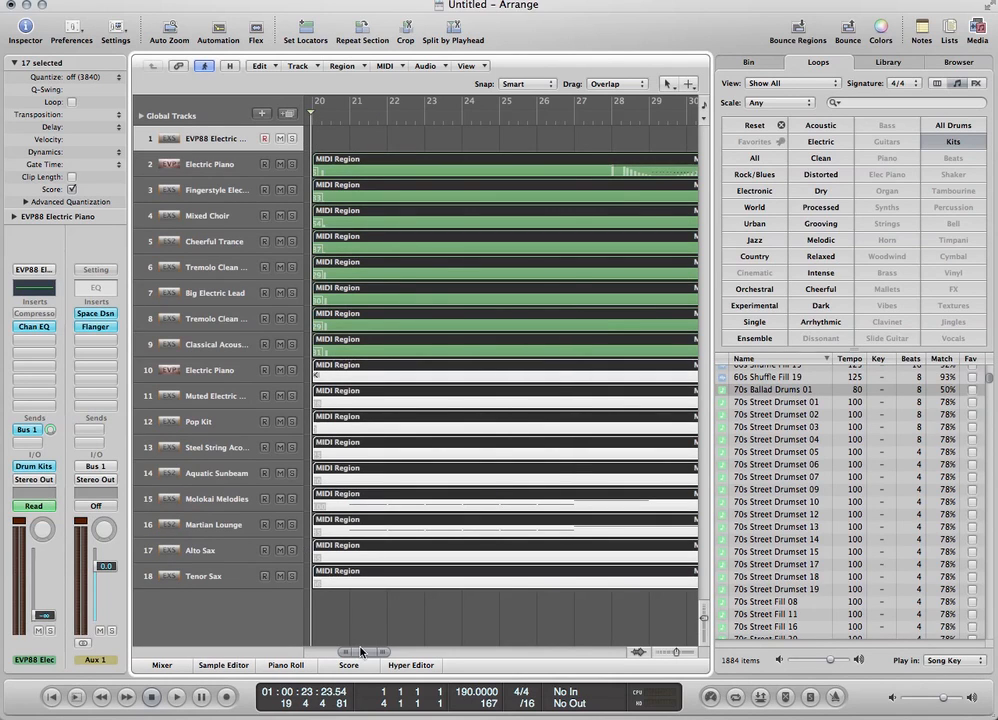
mouse_move(356, 653)
mouse_down()
mouse_move(345, 653)
mouse_move(372, 660)
mouse_move(363, 657)
mouse_up()
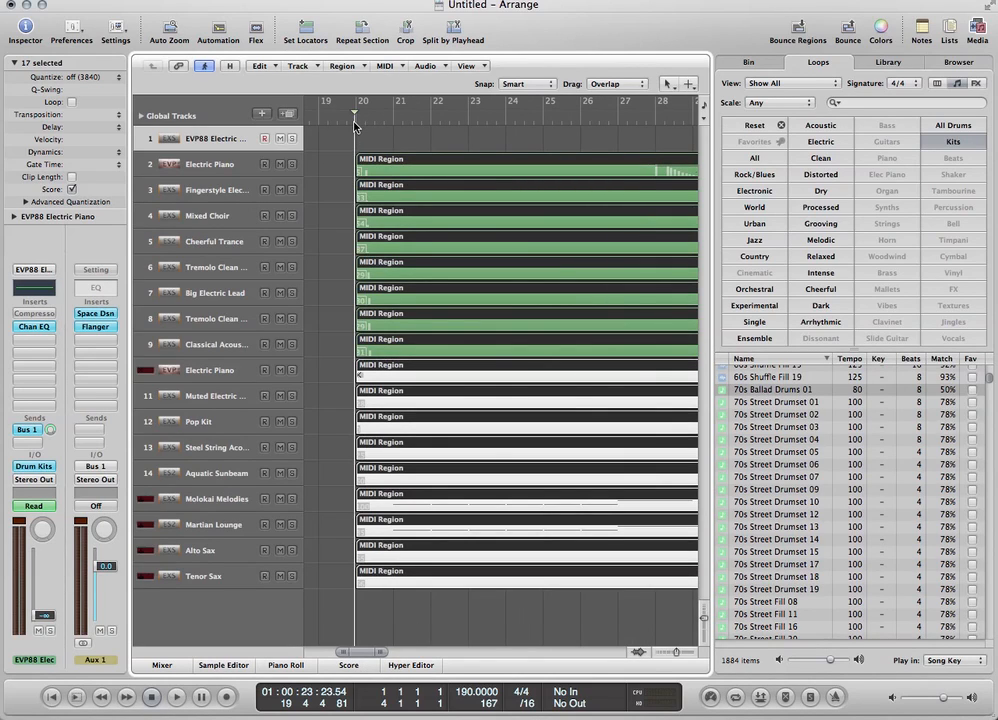
key(space)
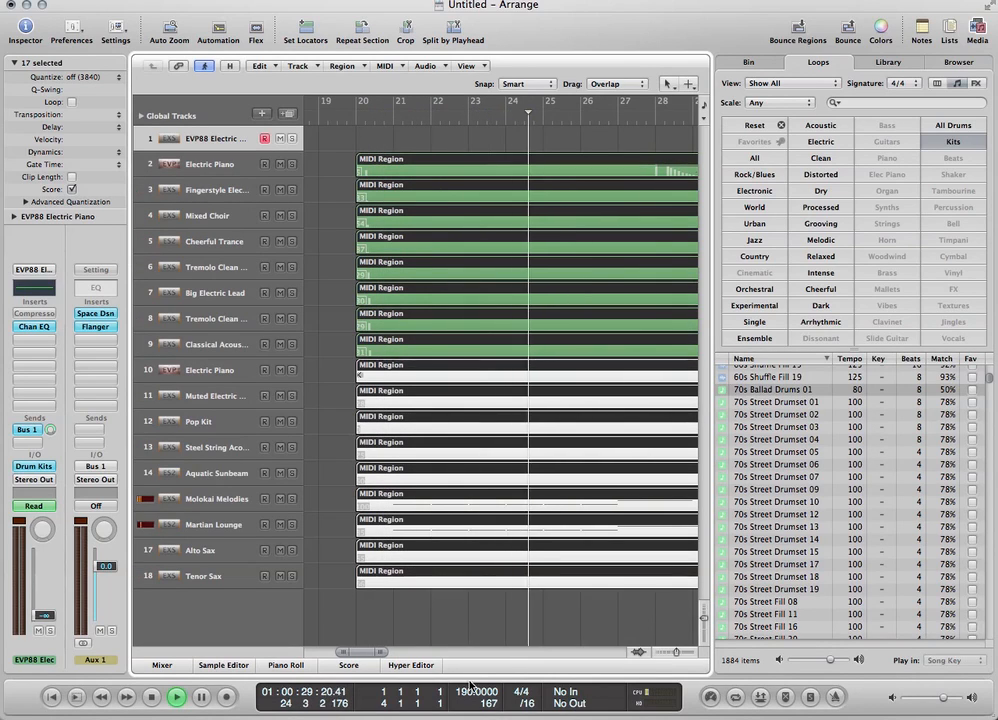
drag(466, 691, 466, 716)
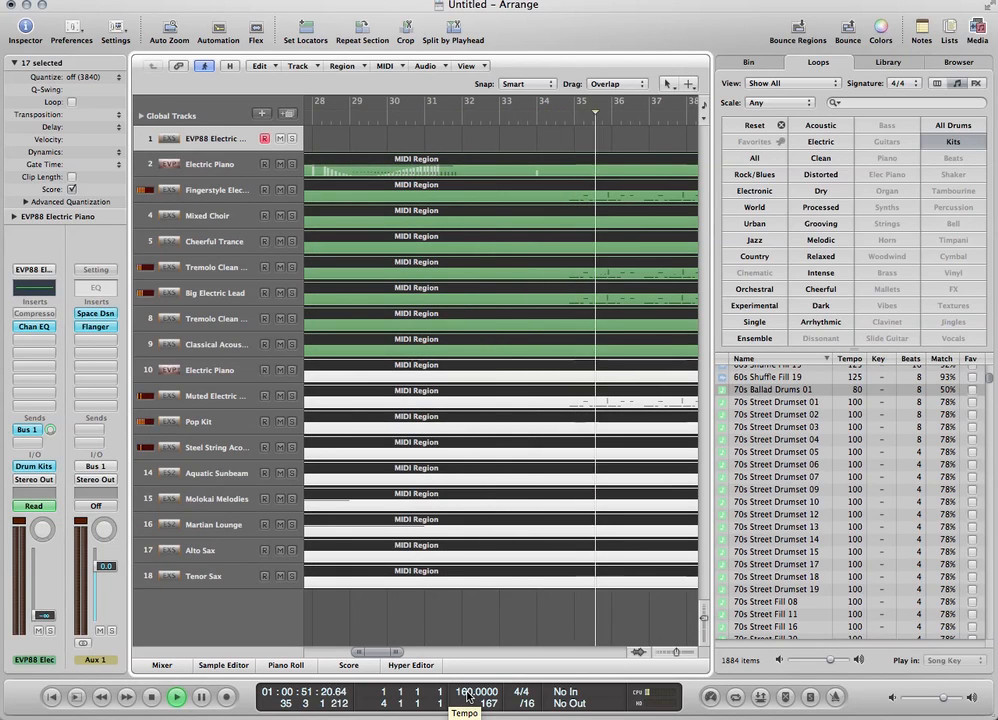
click(151, 697)
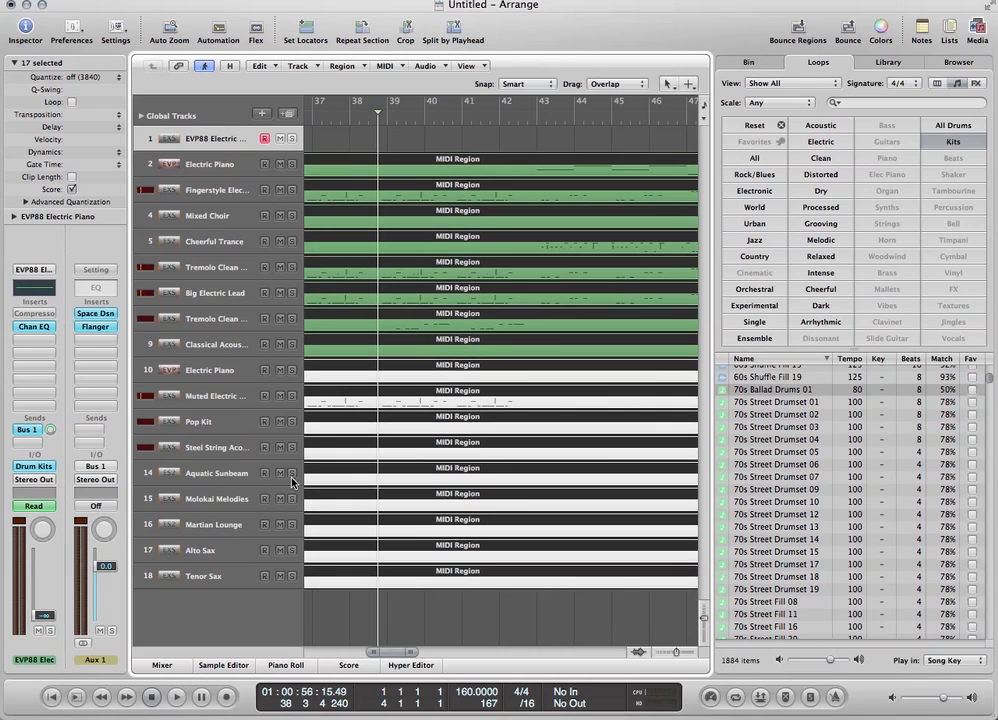
Solo the Big Electric Lead track and play a short passage to hear it
click(292, 293)
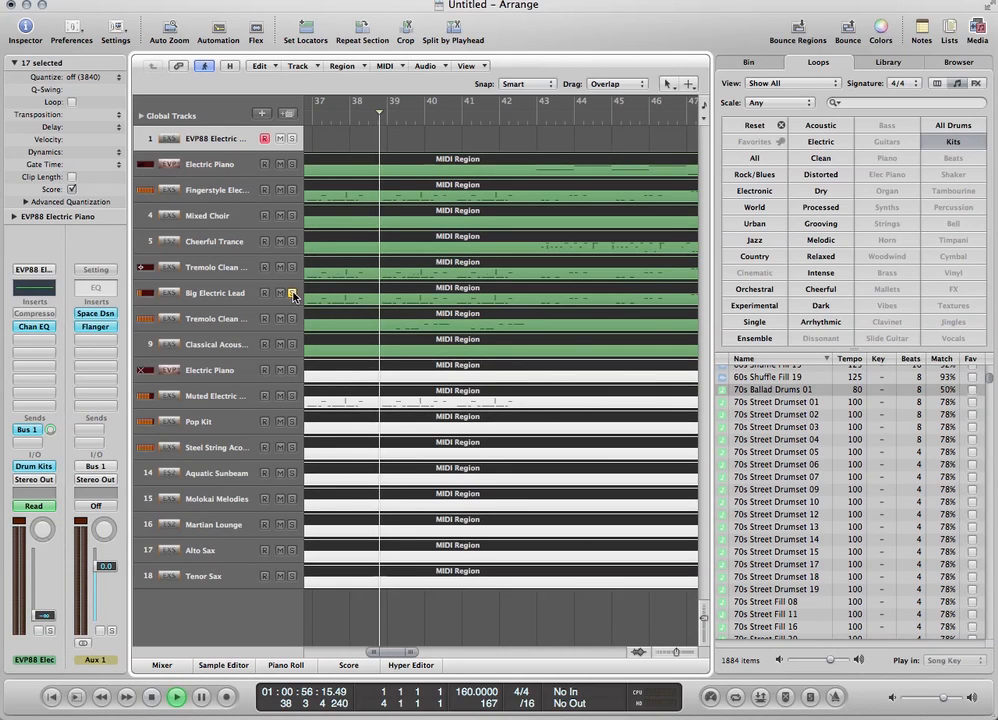
key(space)
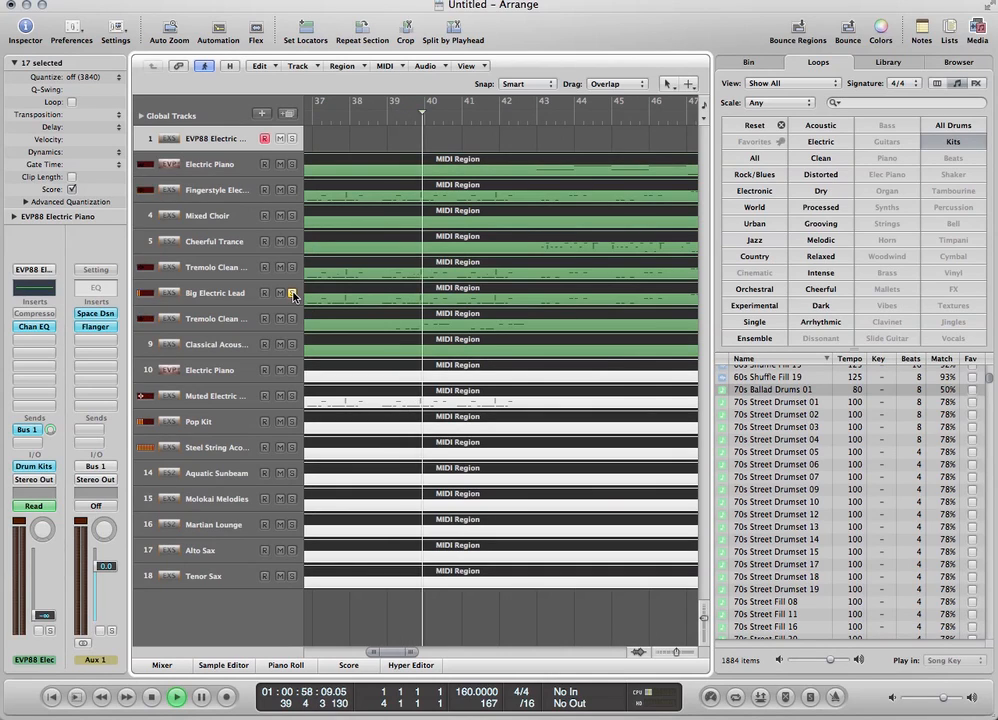
key(space)
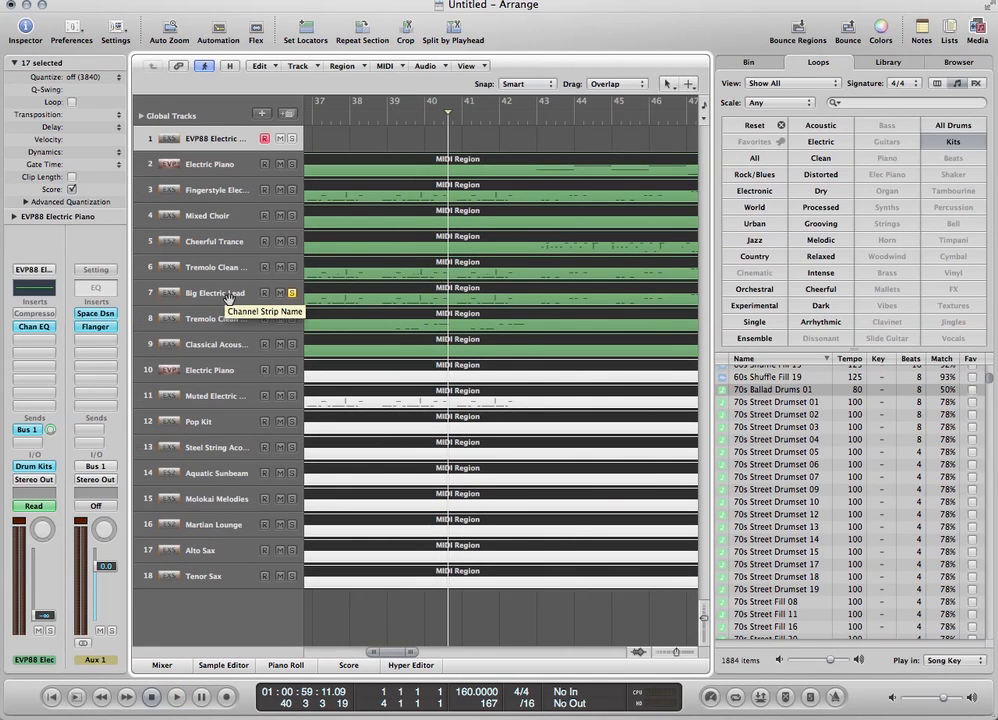
Delete the MIDI regions on tracks 8 through 18, below the Big Electric Lead track
click(383, 624)
click(349, 292)
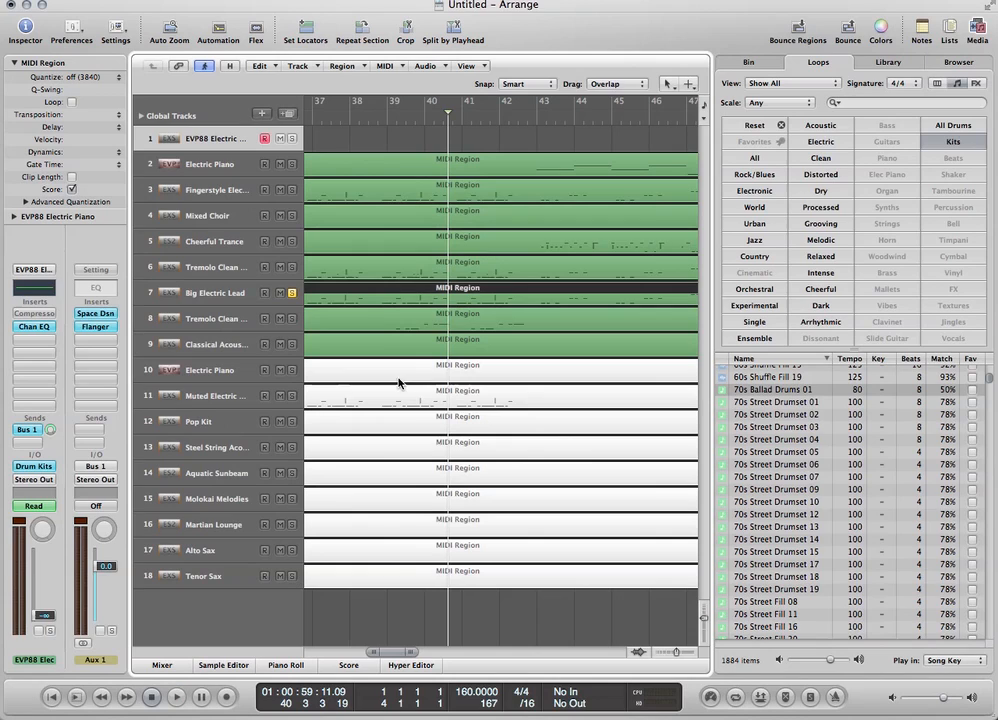
click(374, 323)
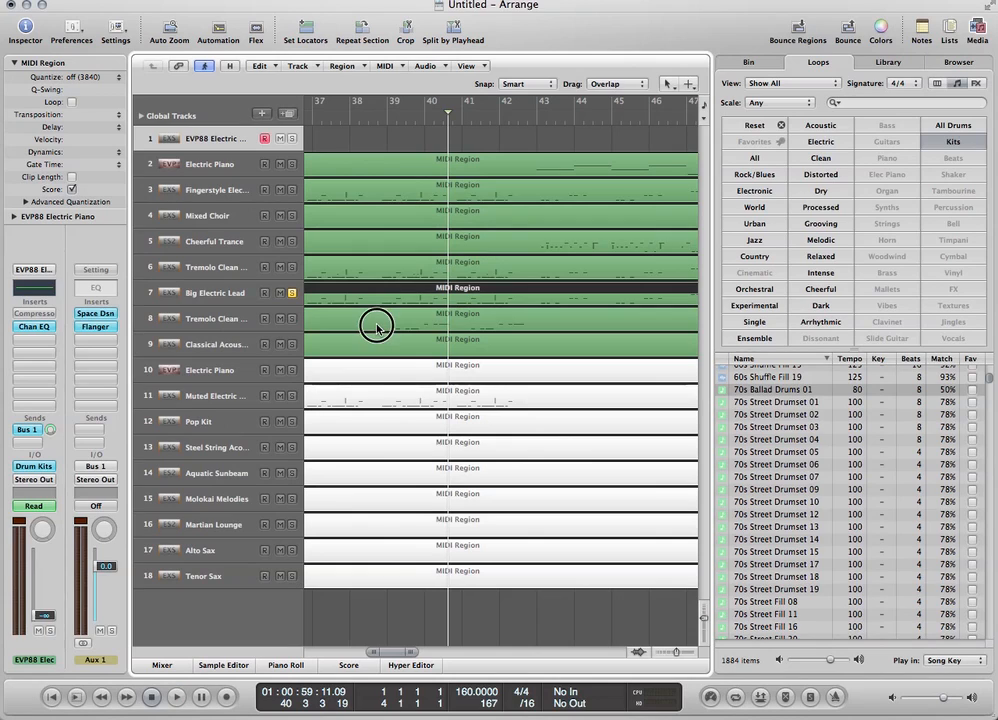
shift+click(372, 575)
shift+click(373, 550)
shift+click(374, 522)
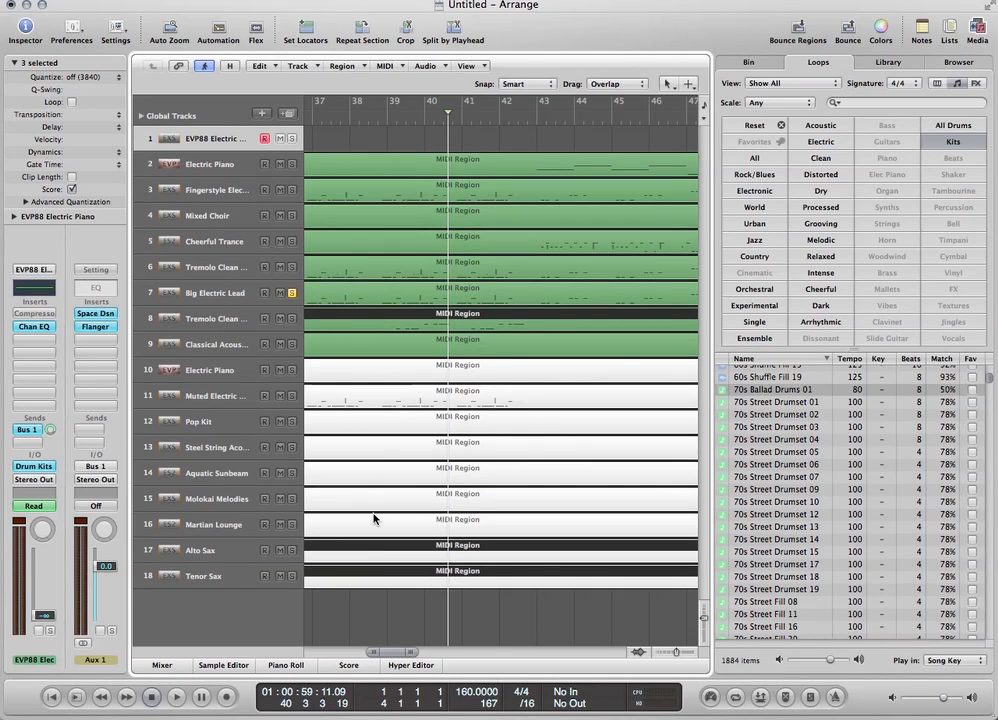
shift+click(372, 497)
shift+click(370, 472)
shift+click(369, 447)
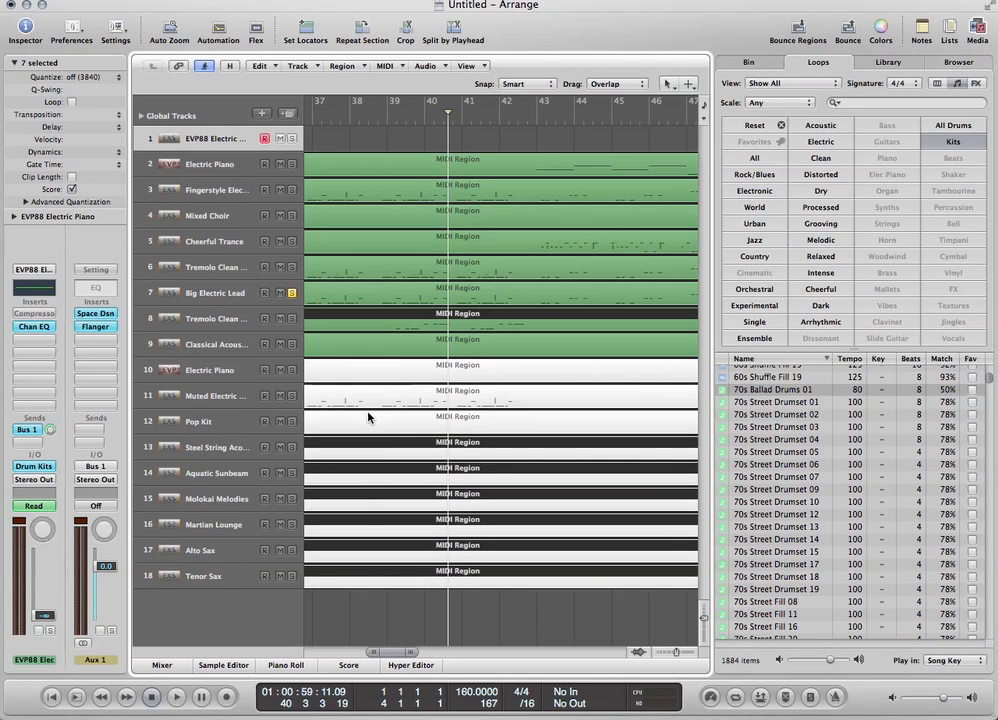
shift+click(369, 414)
shift+click(372, 394)
shift+click(374, 372)
shift+click(366, 346)
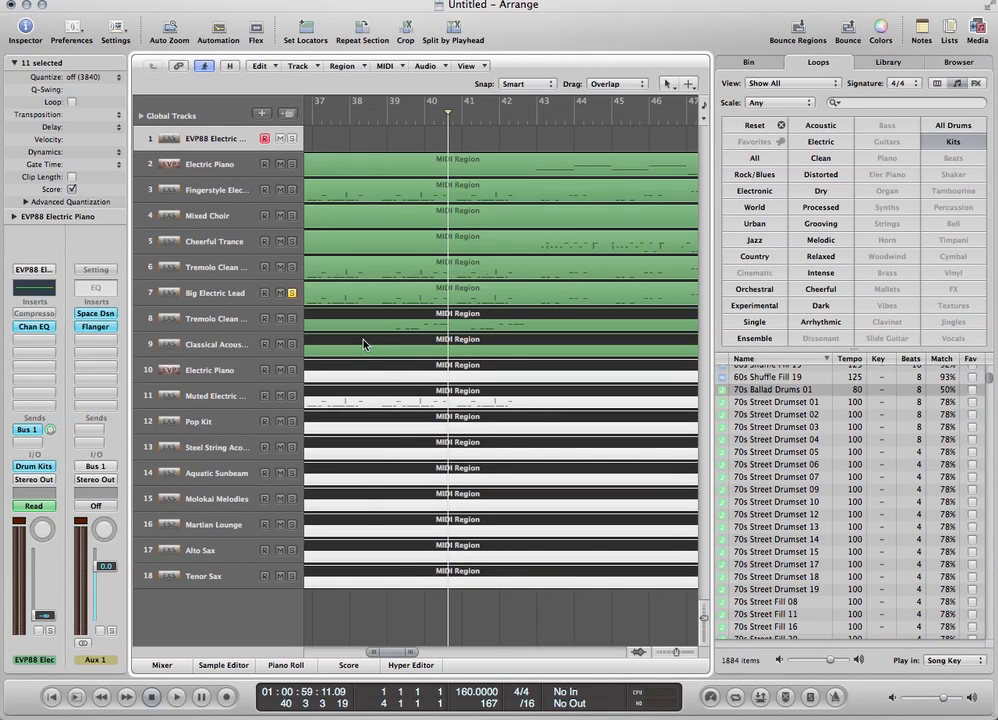
key(Delete)
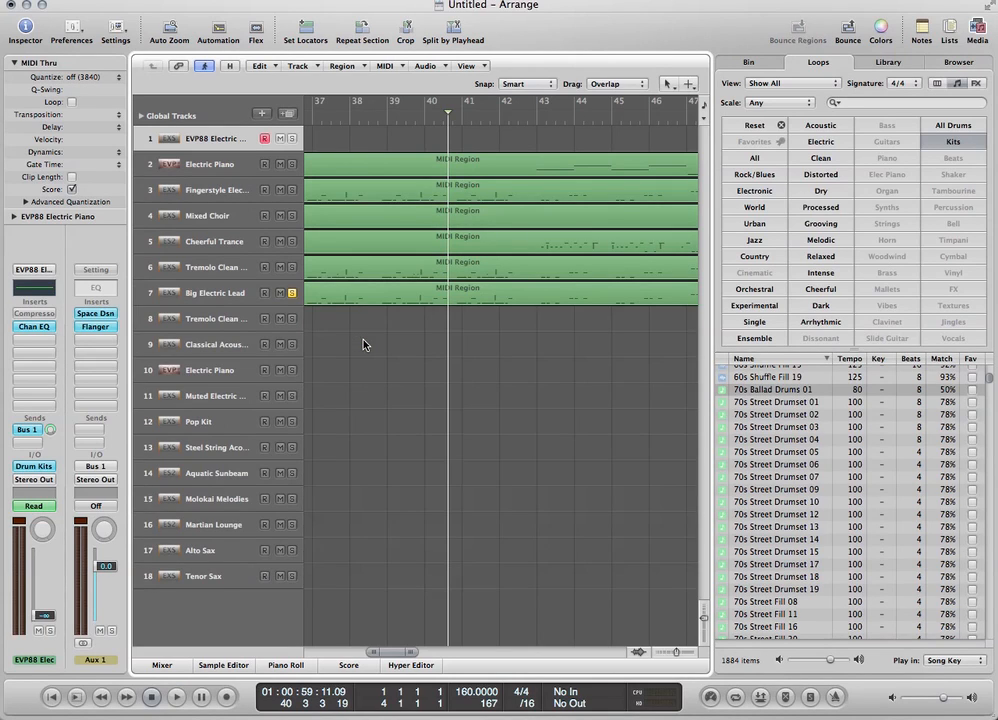
Delete the MIDI regions on tracks 2 through 6, keeping only the Big Electric Lead region
click(372, 269)
shift+click(369, 236)
shift+click(372, 212)
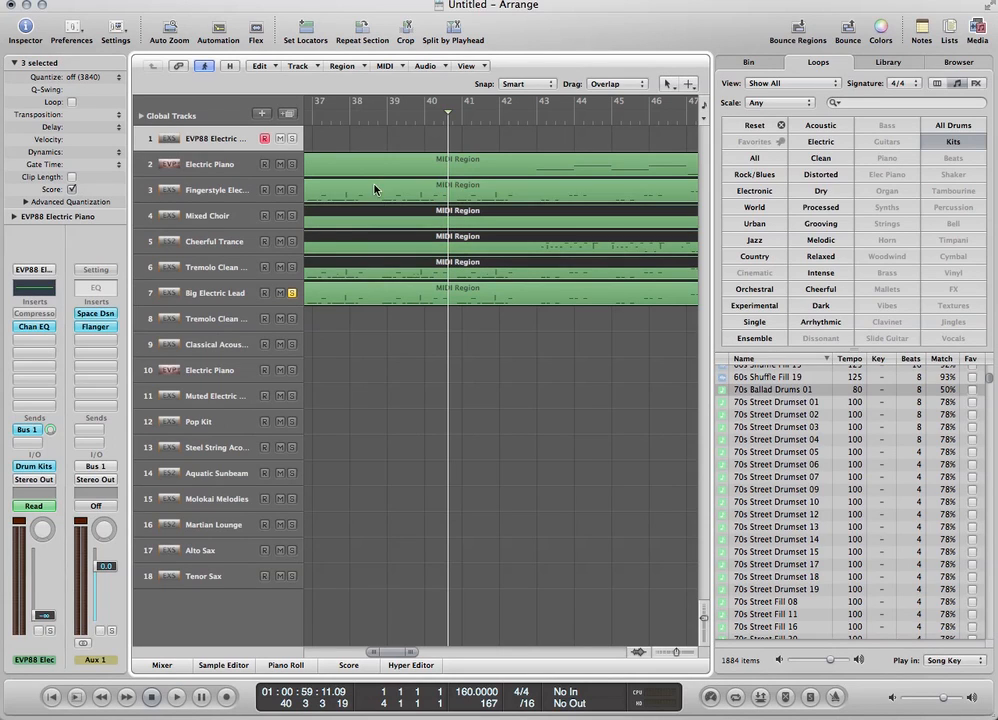
shift+click(374, 187)
shift+click(380, 163)
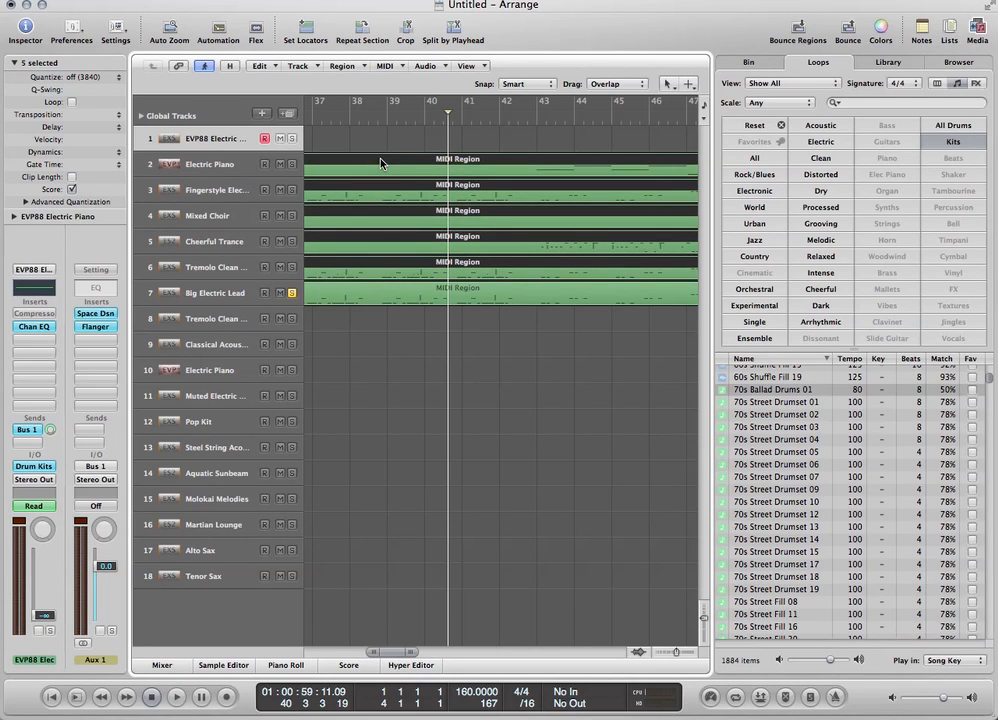
key(Delete)
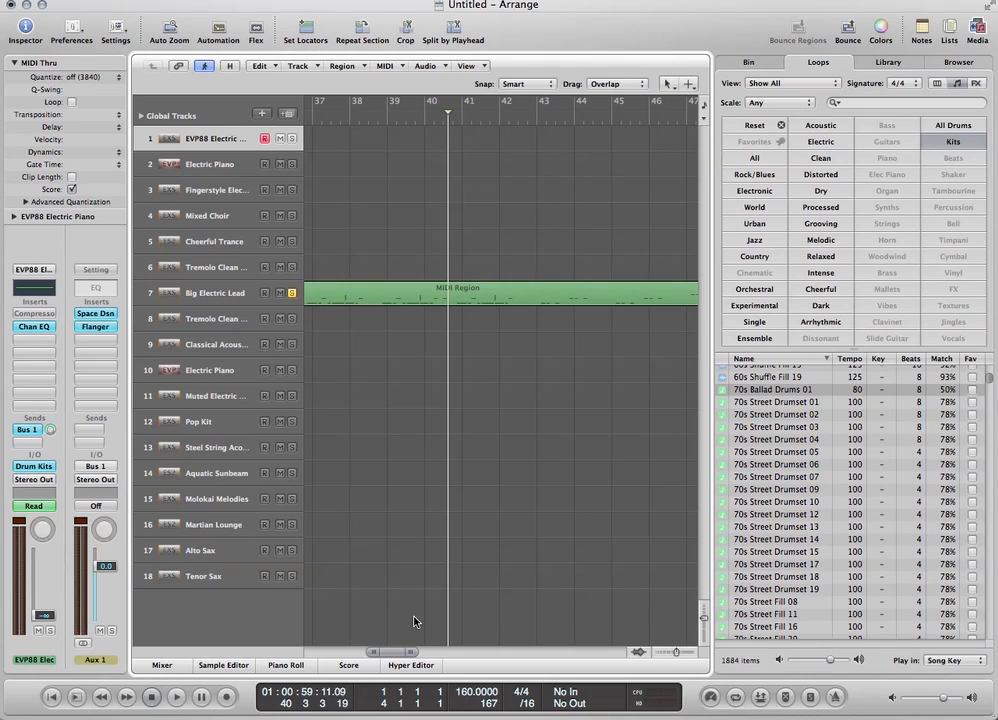
Place the playhead just before bar 35 and open the Big Electric Lead region in the Piano Roll at its first notes
drag(392, 651, 396, 654)
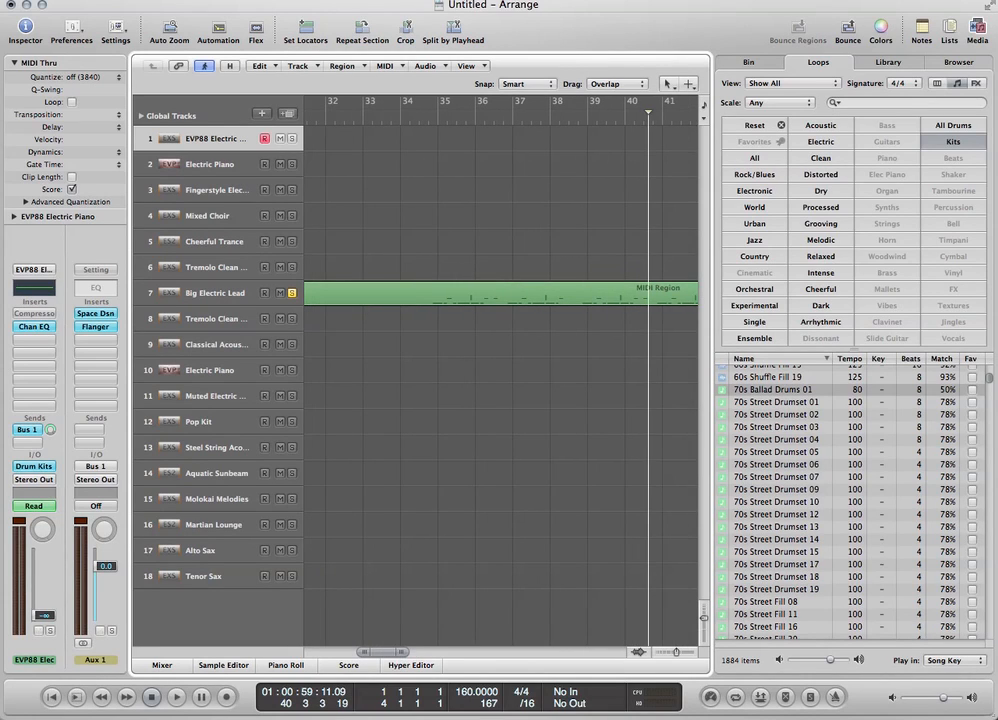
click(437, 121)
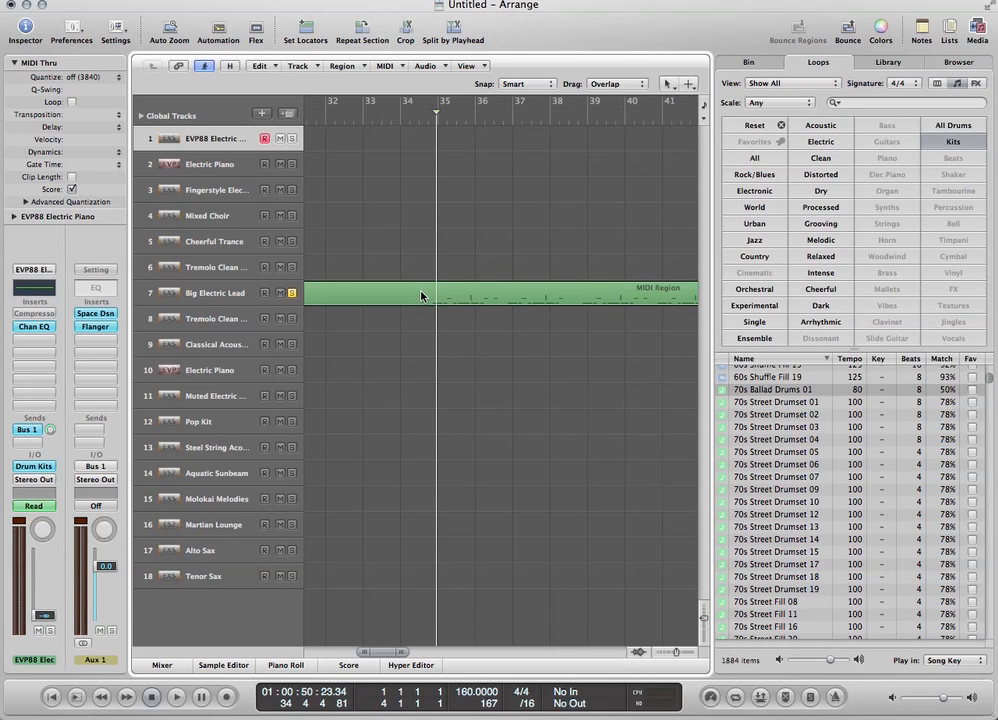
double_click(421, 296)
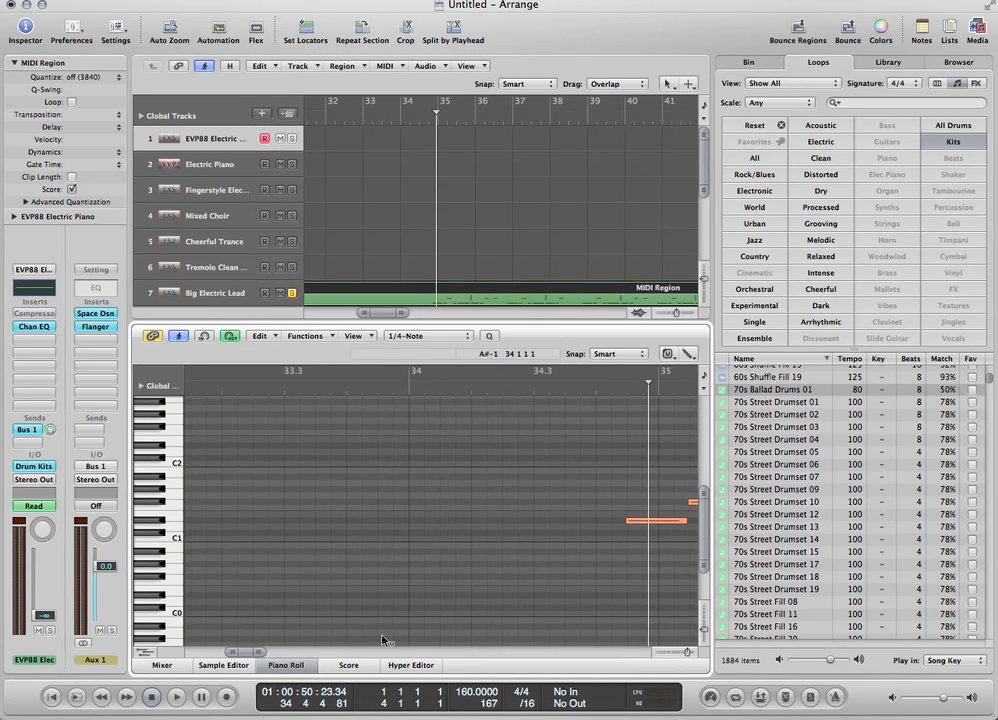
drag(243, 655, 247, 657)
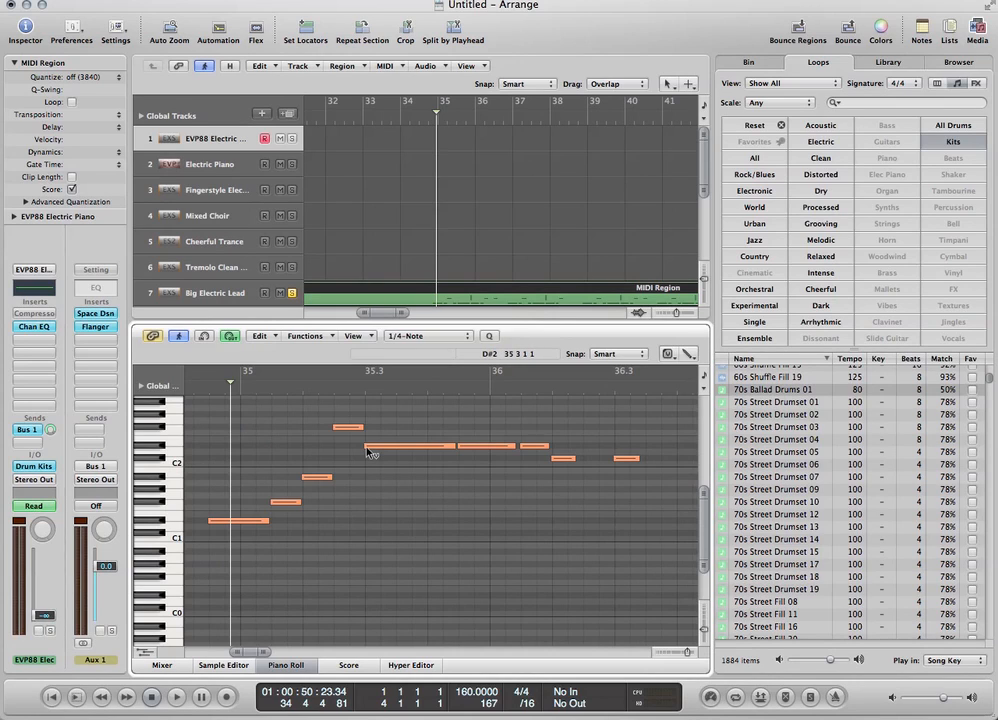
Quantize all notes in the Big Electric Lead region to 1/16-Note and play the passage from about bar 34
click(457, 341)
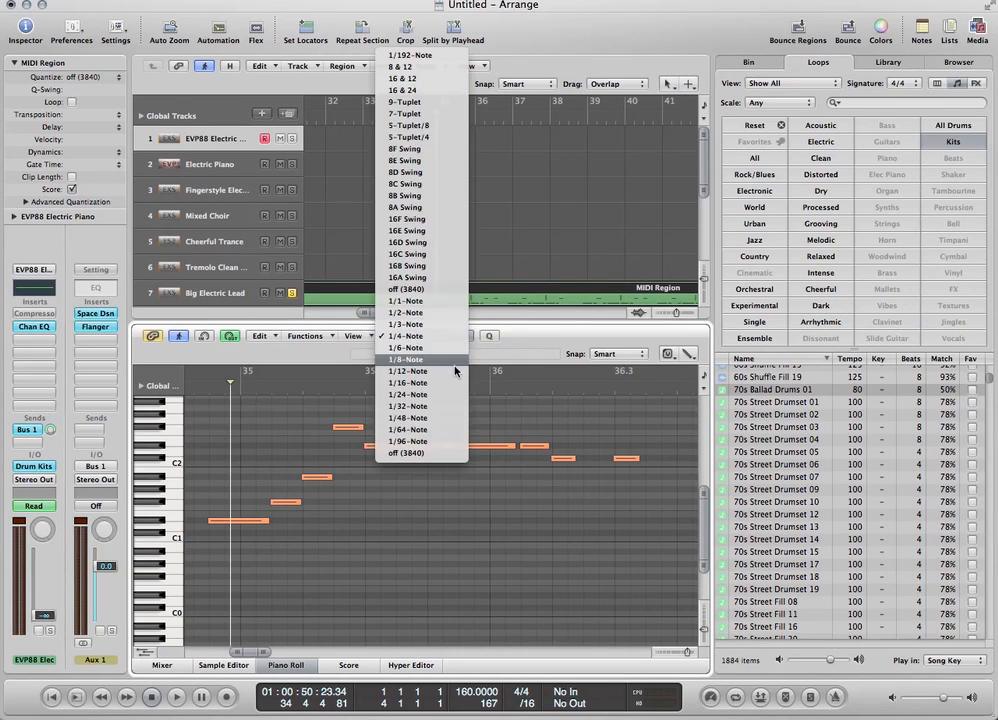
click(453, 393)
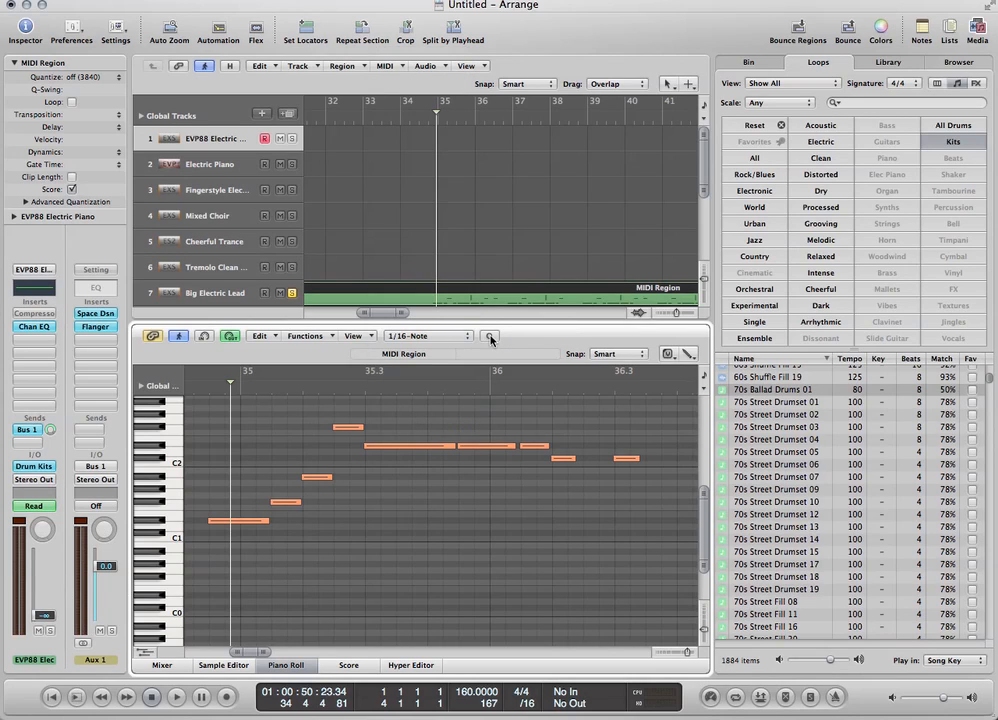
key(super+a)
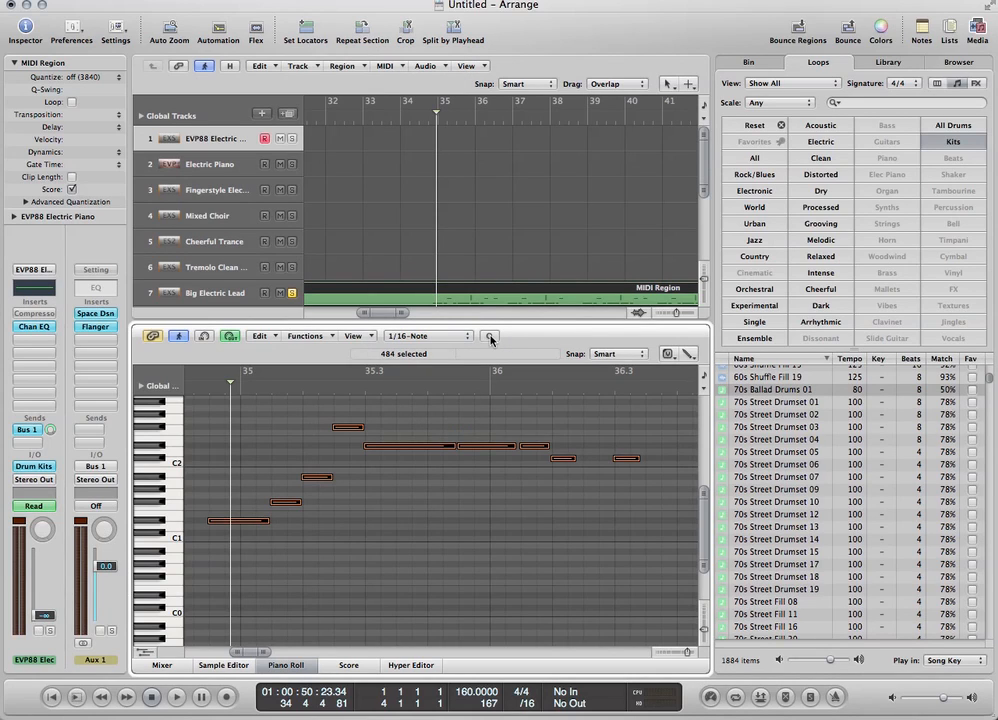
click(490, 339)
double_click(401, 122)
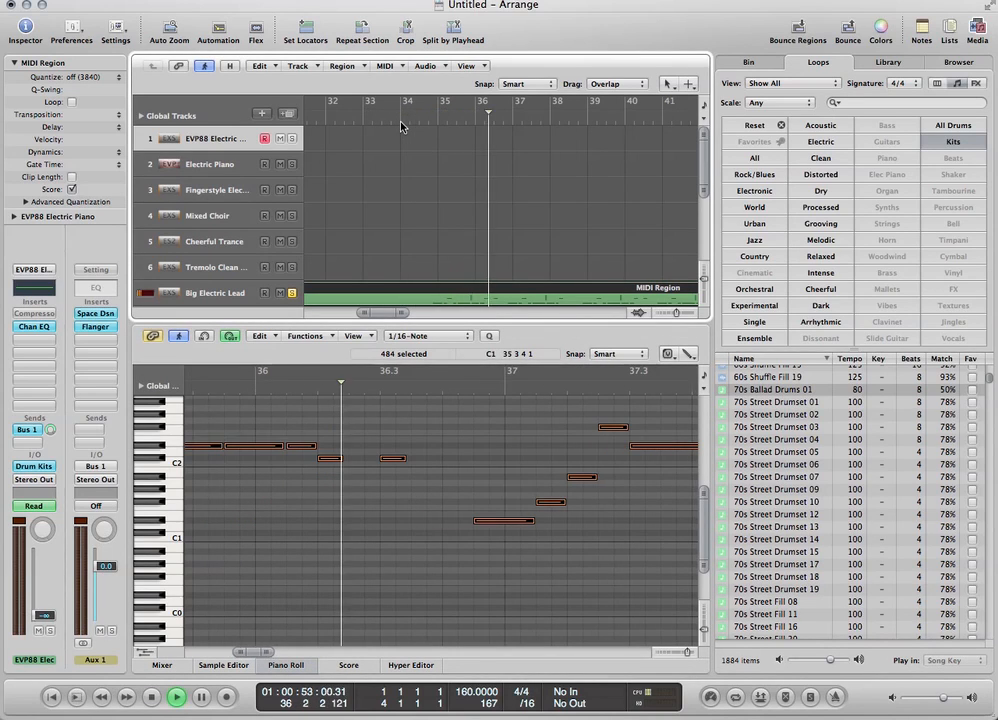
key(space)
Replace the Guitar instrument on the Big Electric Lead track with a Sculpture modeling synth and bring its whole control header into view
scroll(401, 126, down, 2)
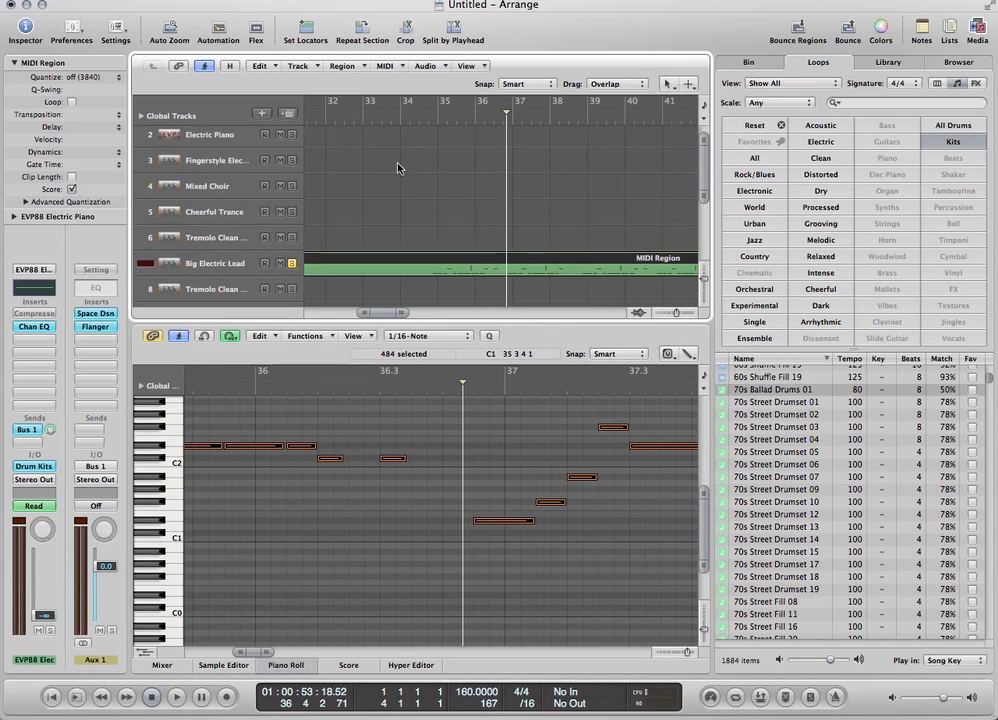
click(222, 256)
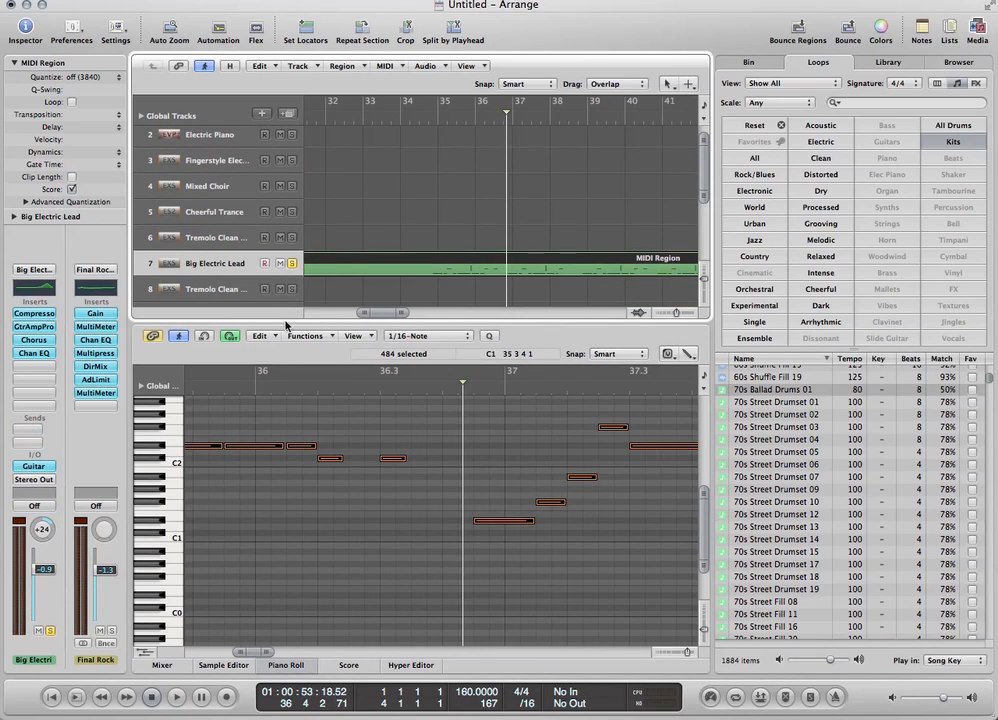
click(32, 467)
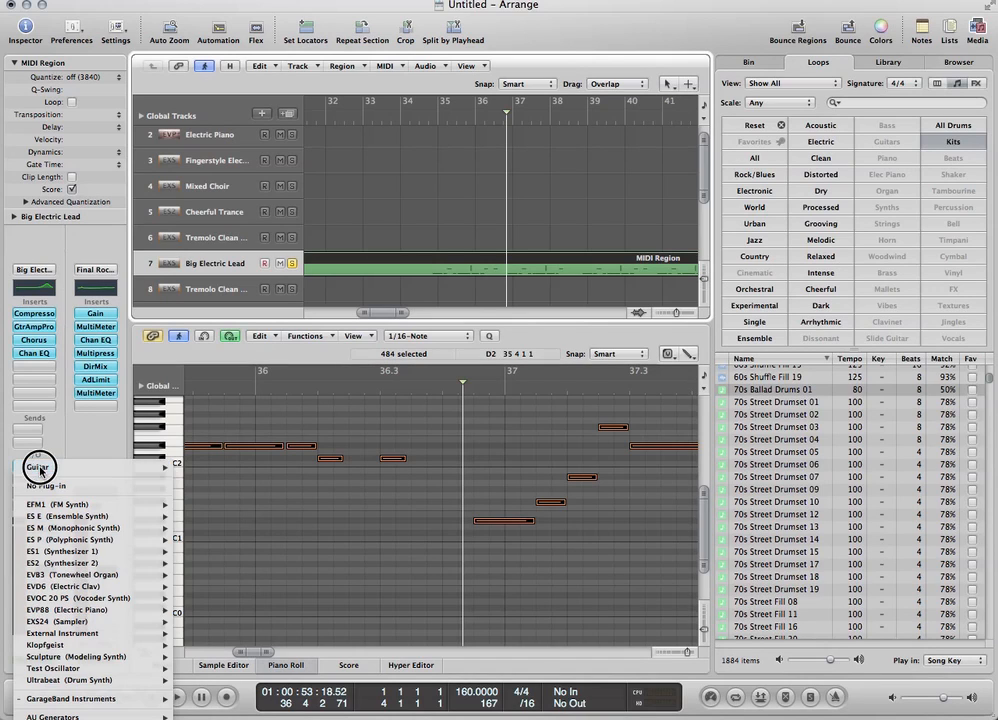
mouse_move(40, 467)
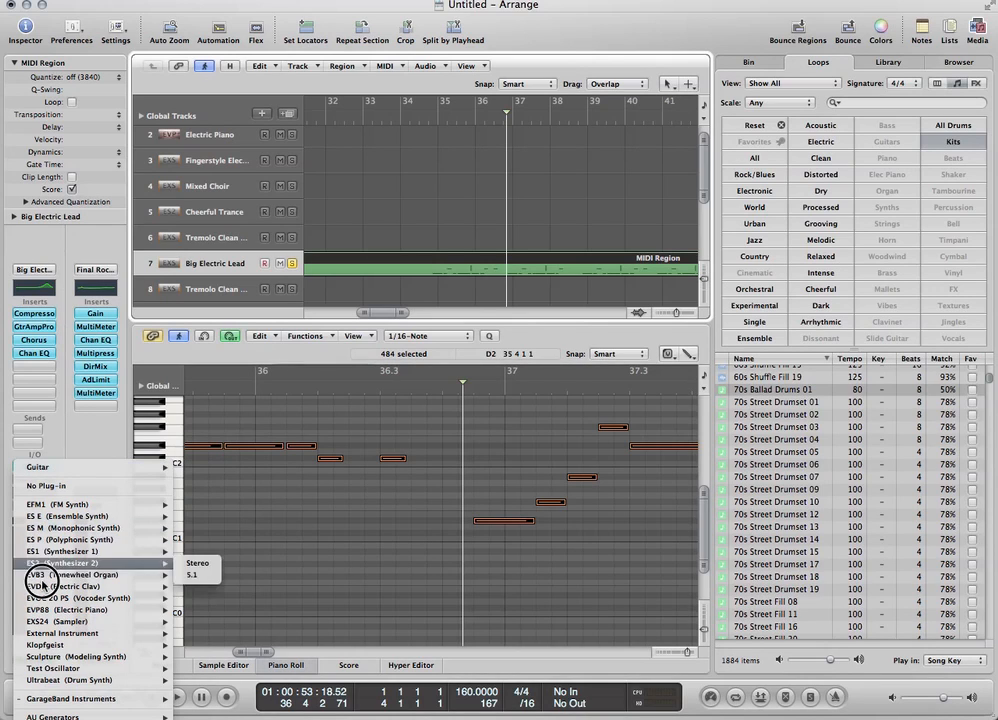
mouse_move(50, 657)
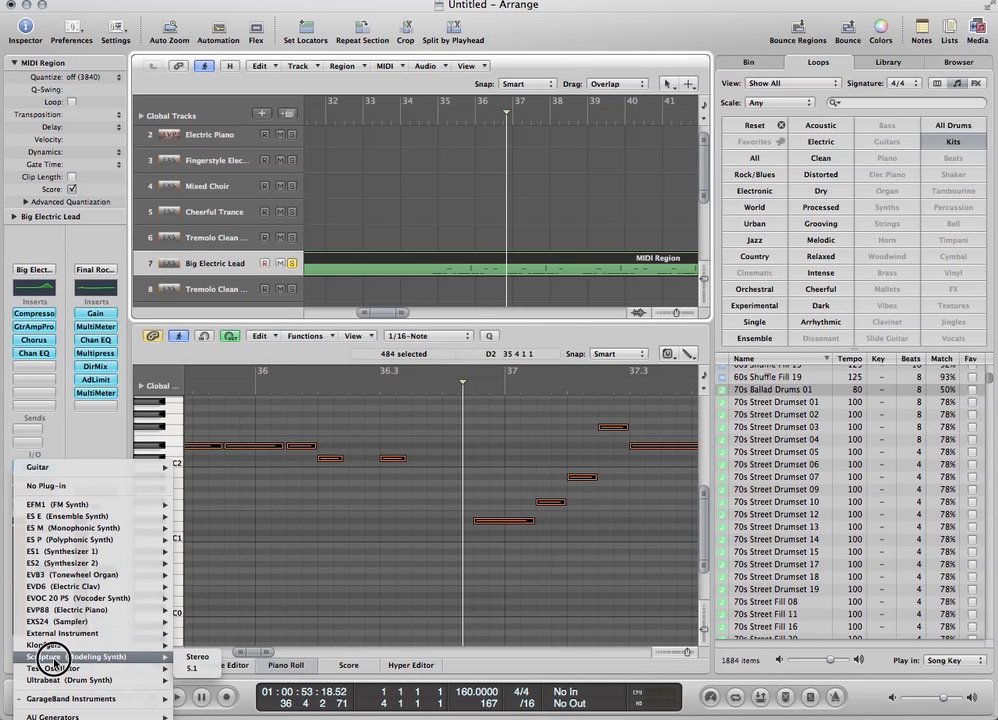
click(192, 660)
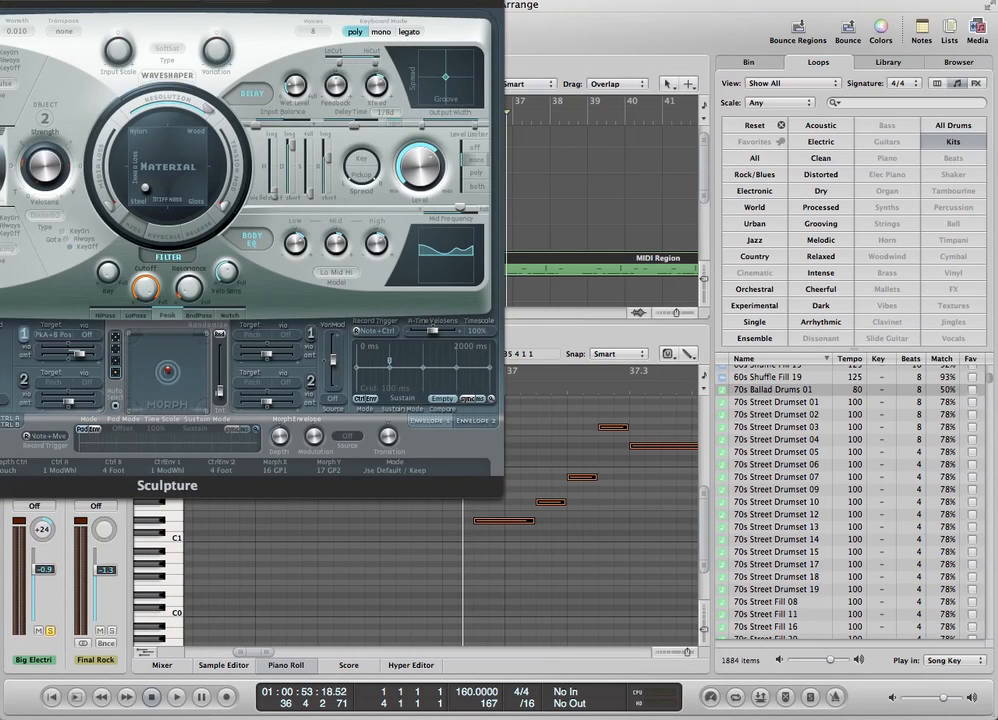
mouse_move(246, 0)
mouse_down()
mouse_move(630, 291)
mouse_move(583, 319)
mouse_up()
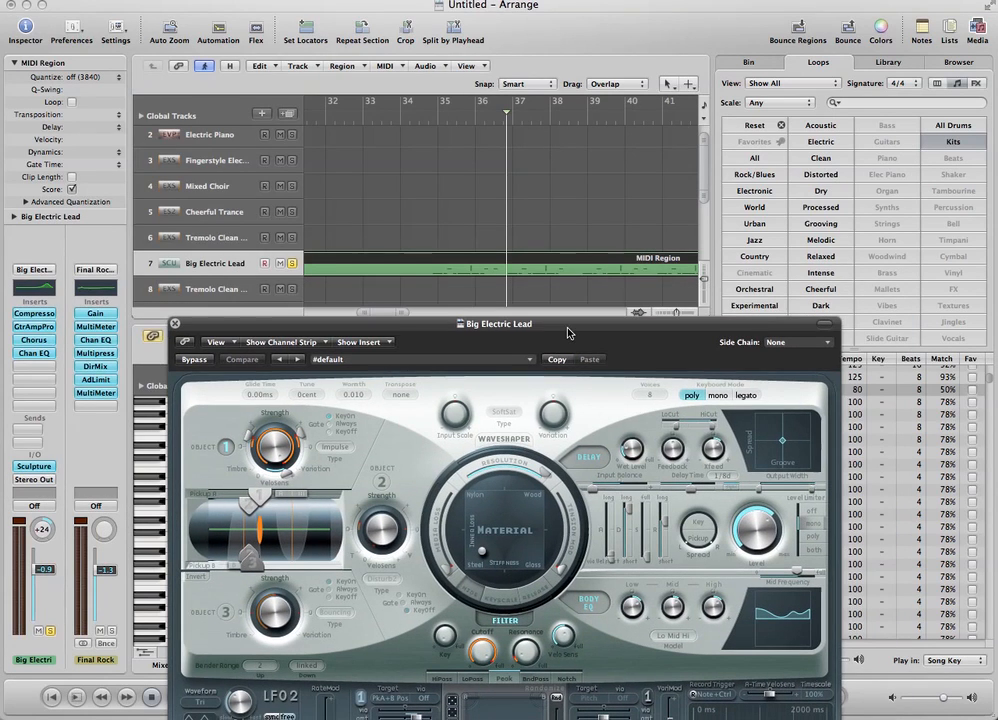
Switch Sculpture from its default setting to Aggressive Pluck Bass
click(529, 361)
click(529, 361)
click(530, 364)
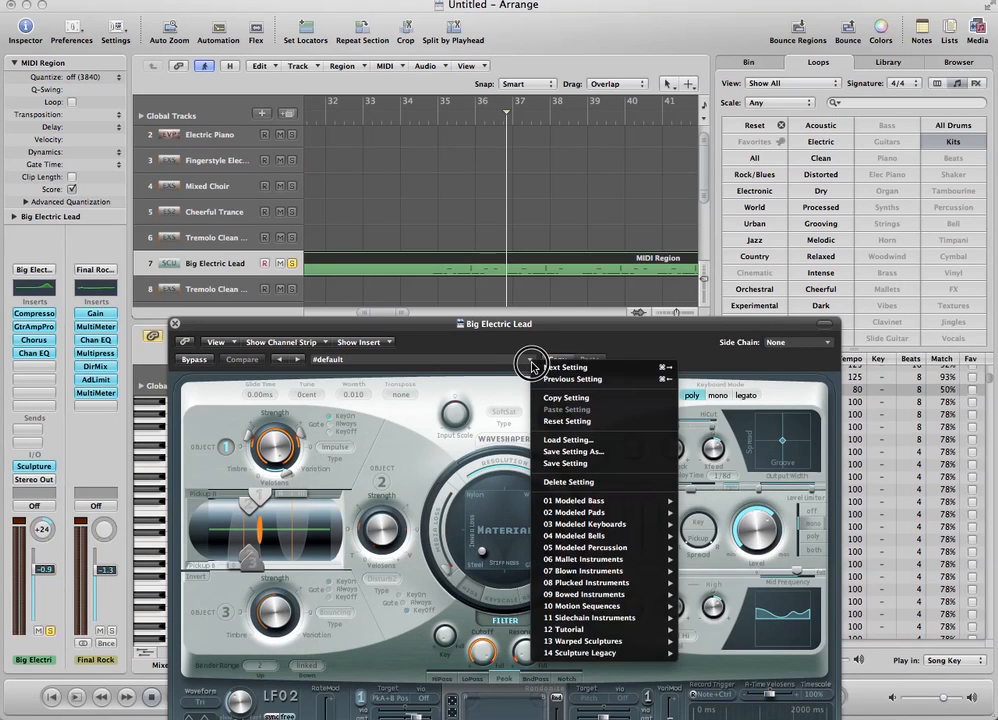
click(532, 366)
click(529, 364)
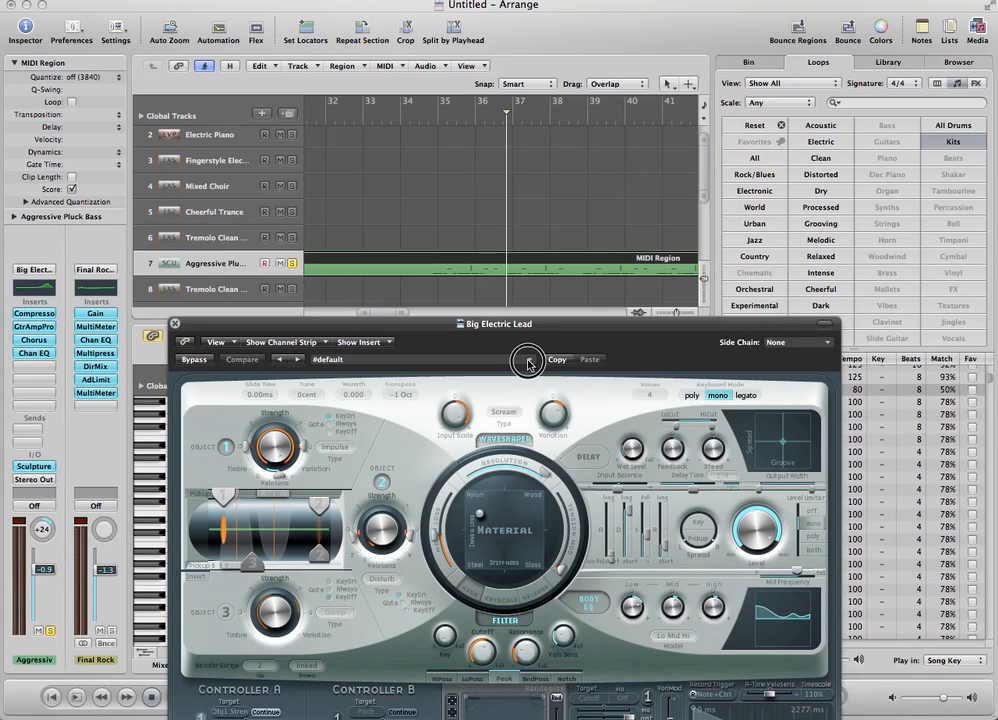
click(530, 366)
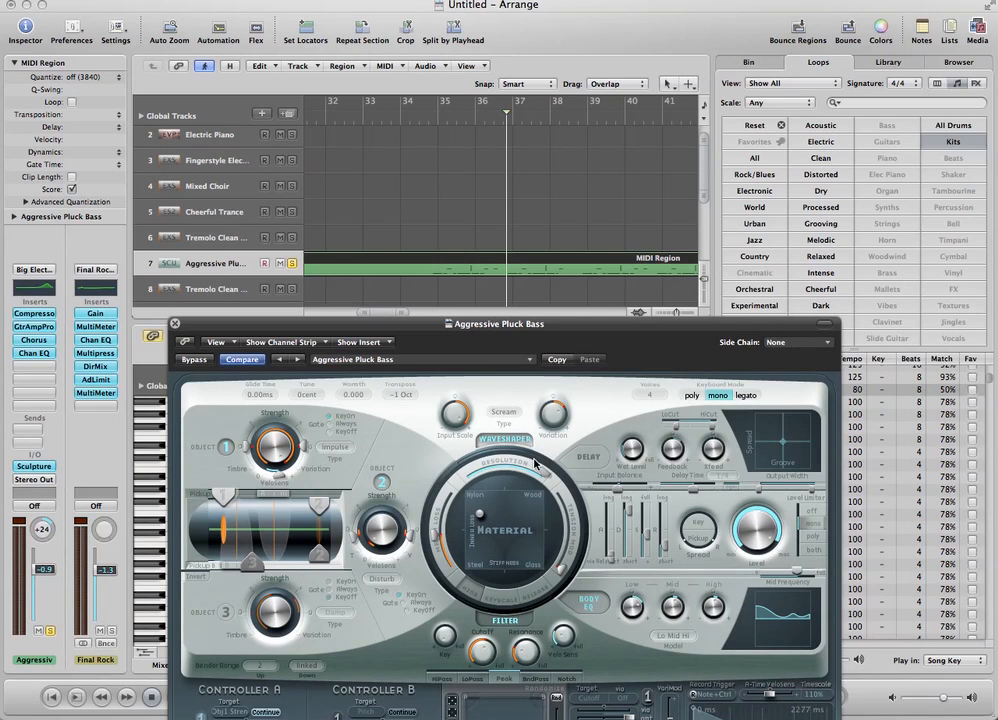
Load Sculpture's Breathy Carillon setting from Blown Instruments and play the riff from about bar 34
click(529, 359)
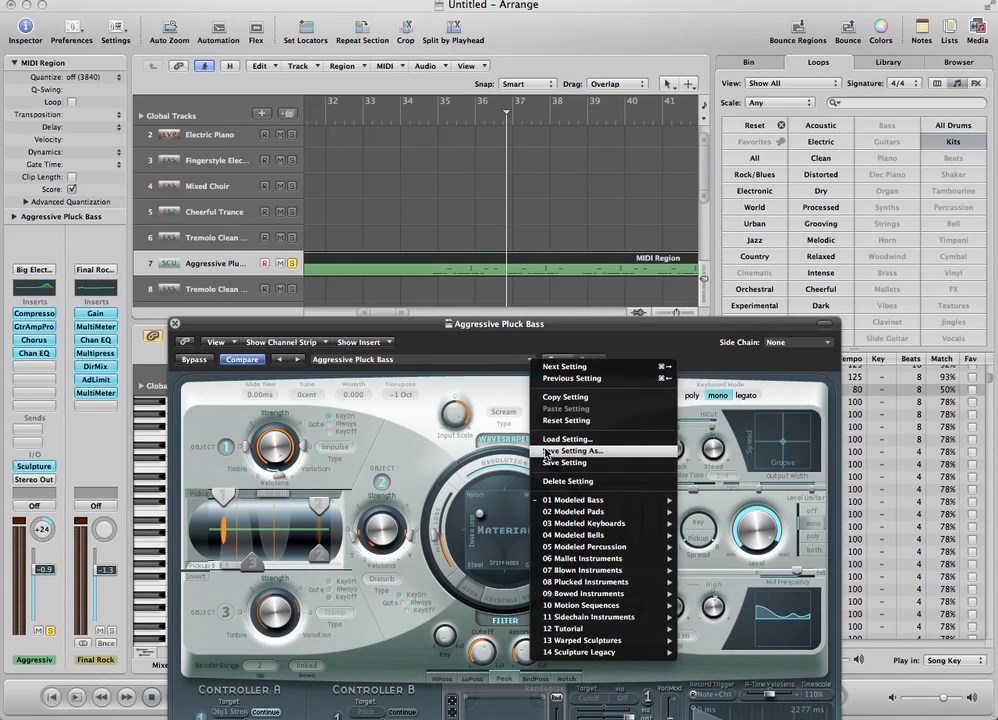
mouse_move(567, 537)
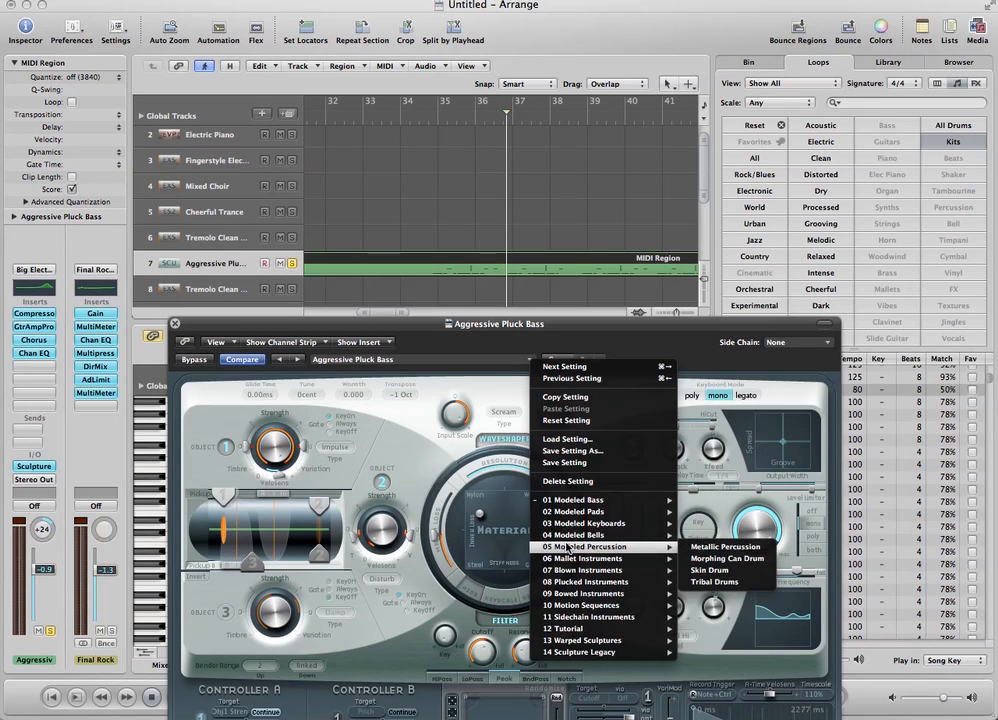
mouse_move(570, 515)
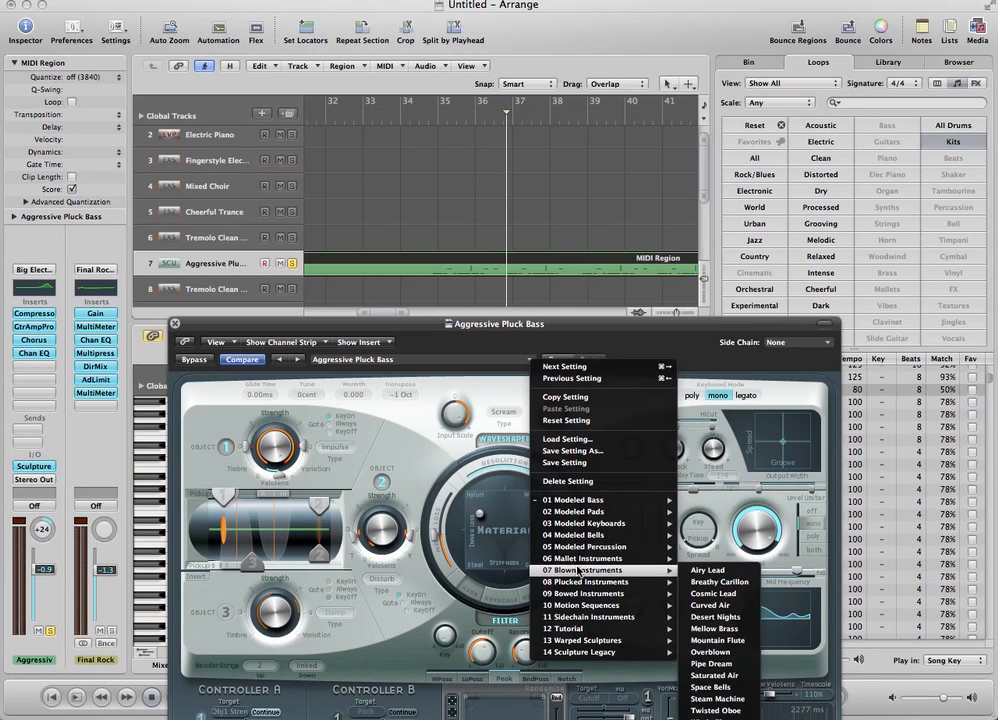
mouse_move(577, 596)
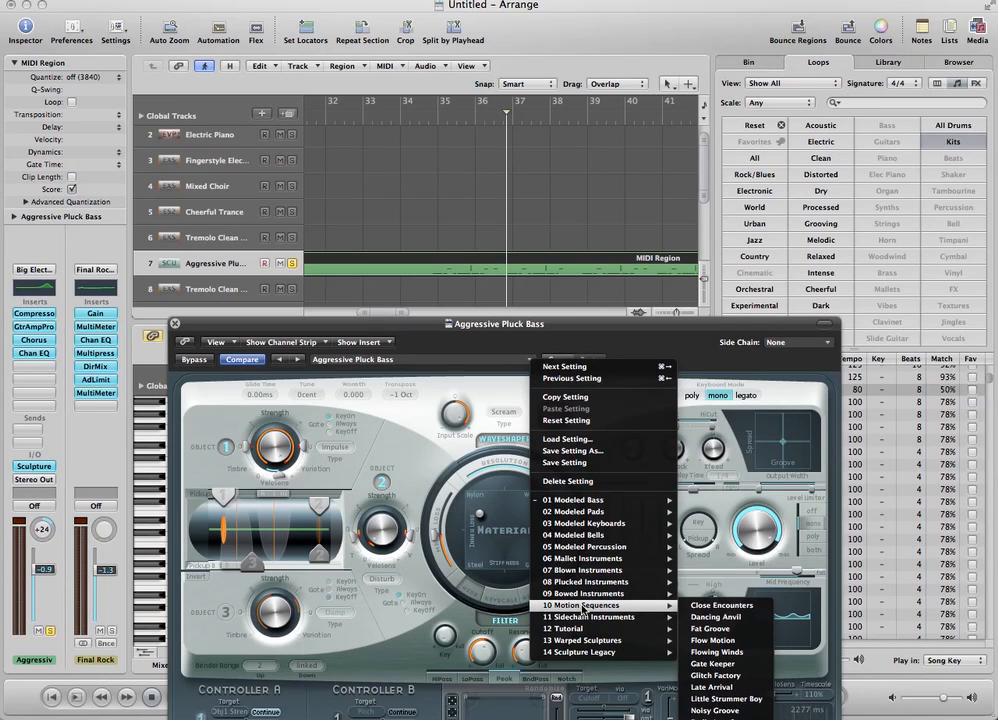
mouse_move(590, 570)
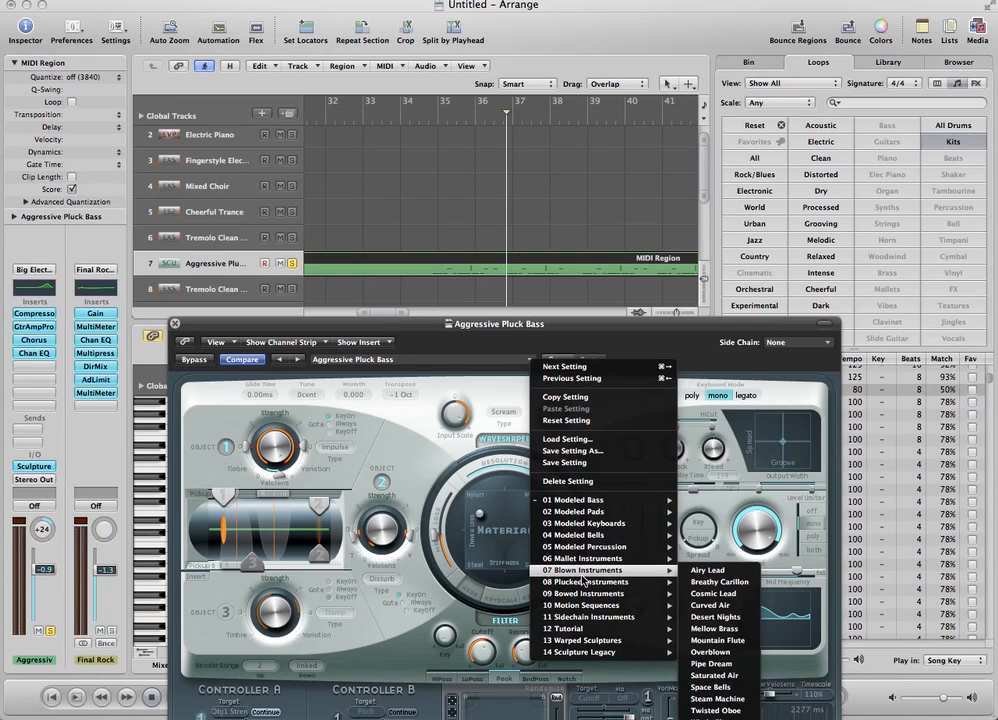
click(718, 581)
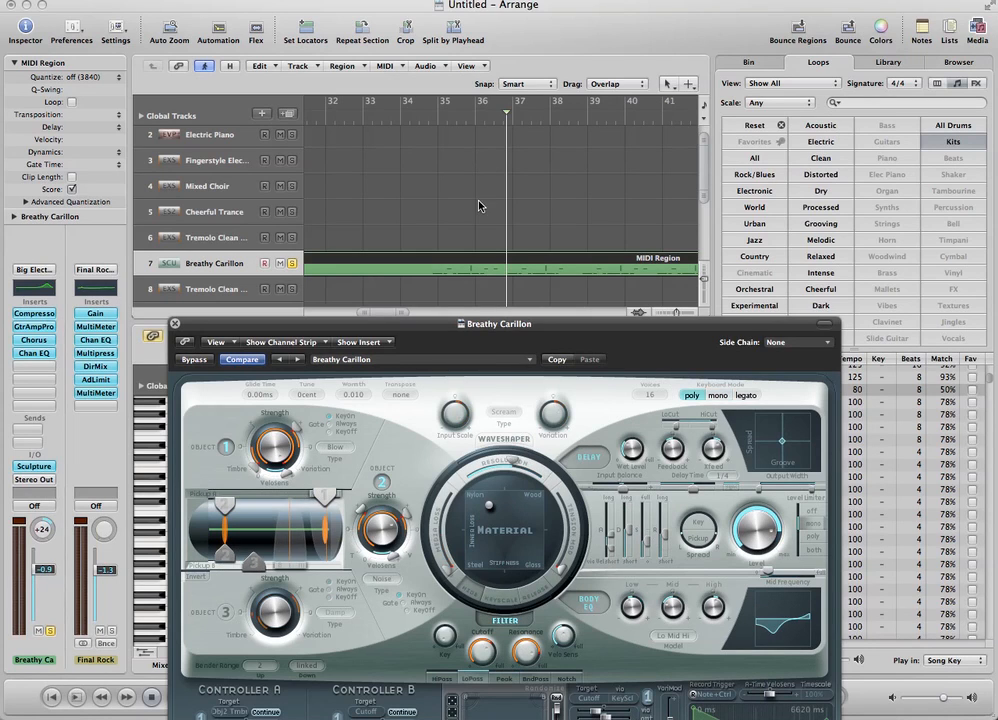
click(407, 118)
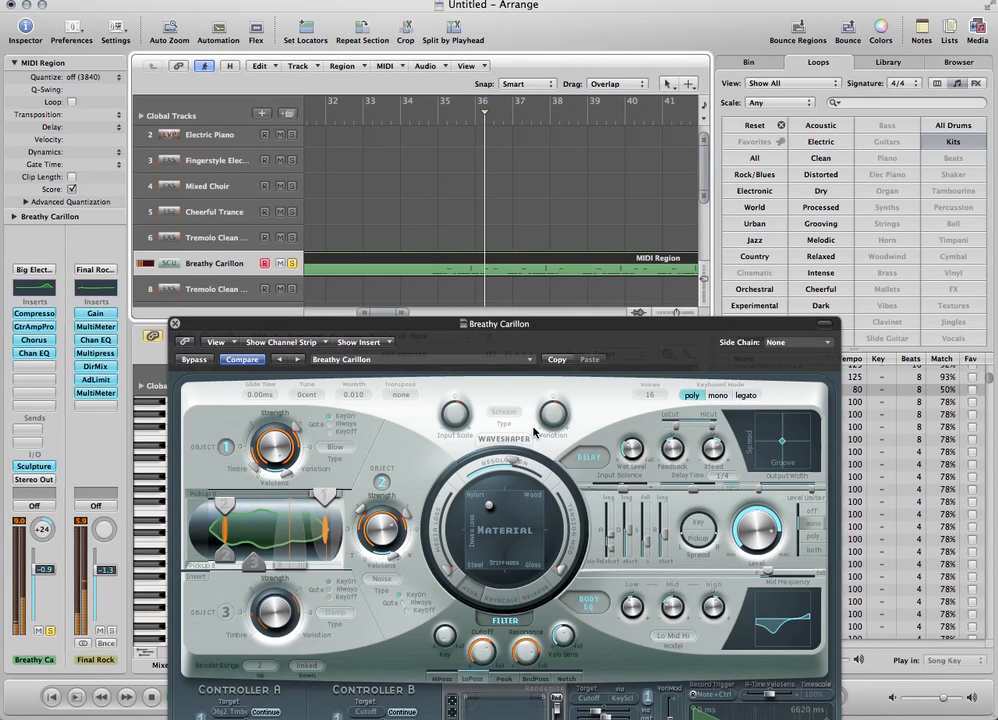
Load Sculpture's Curly Wurly setting from Modeled Keyboards, listen to the riff with it, and stop playback
click(529, 361)
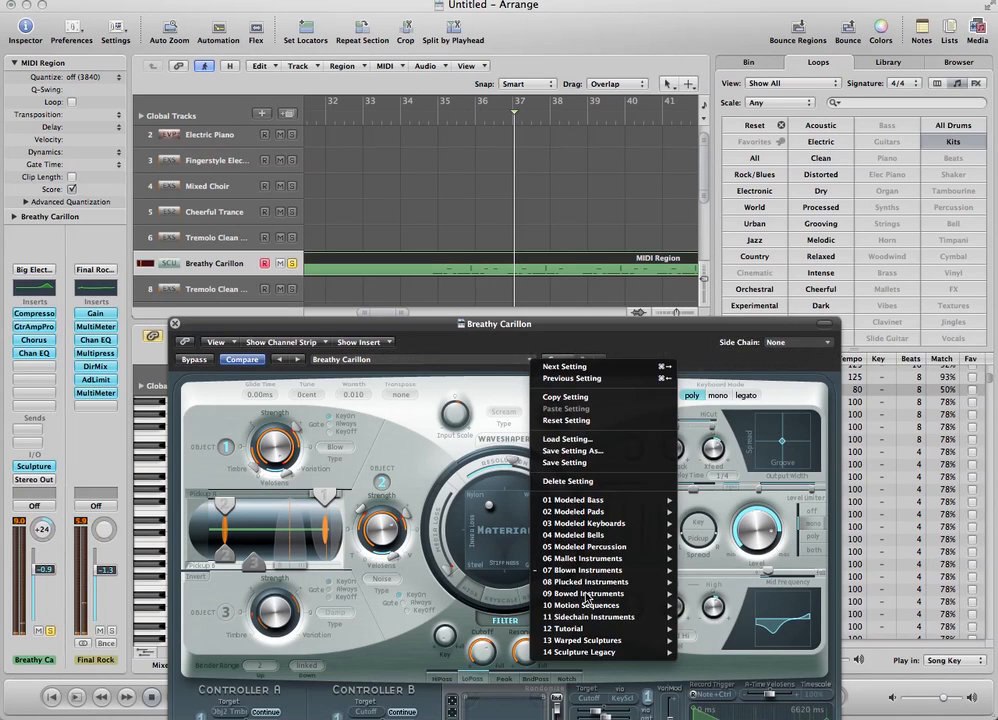
click(500, 377)
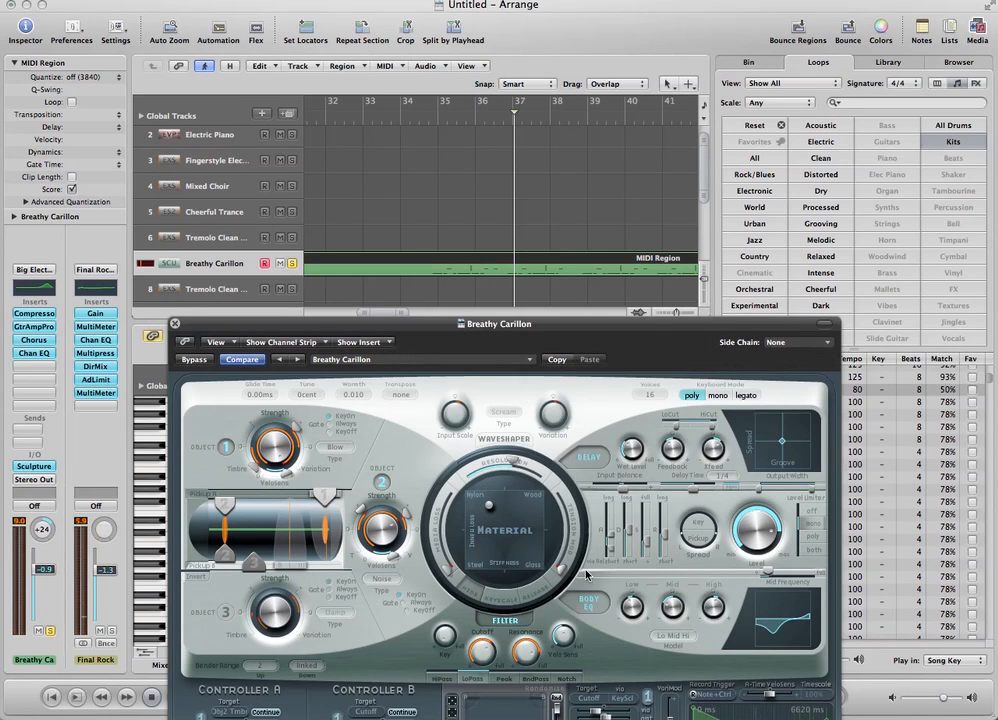
click(530, 361)
mouse_move(649, 527)
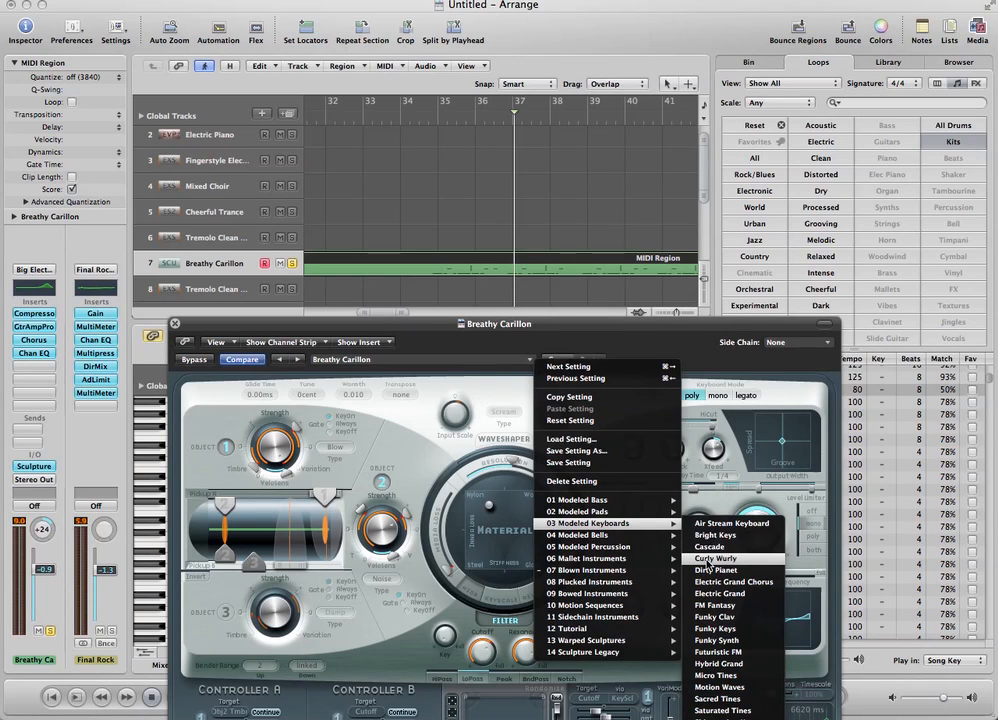
click(708, 562)
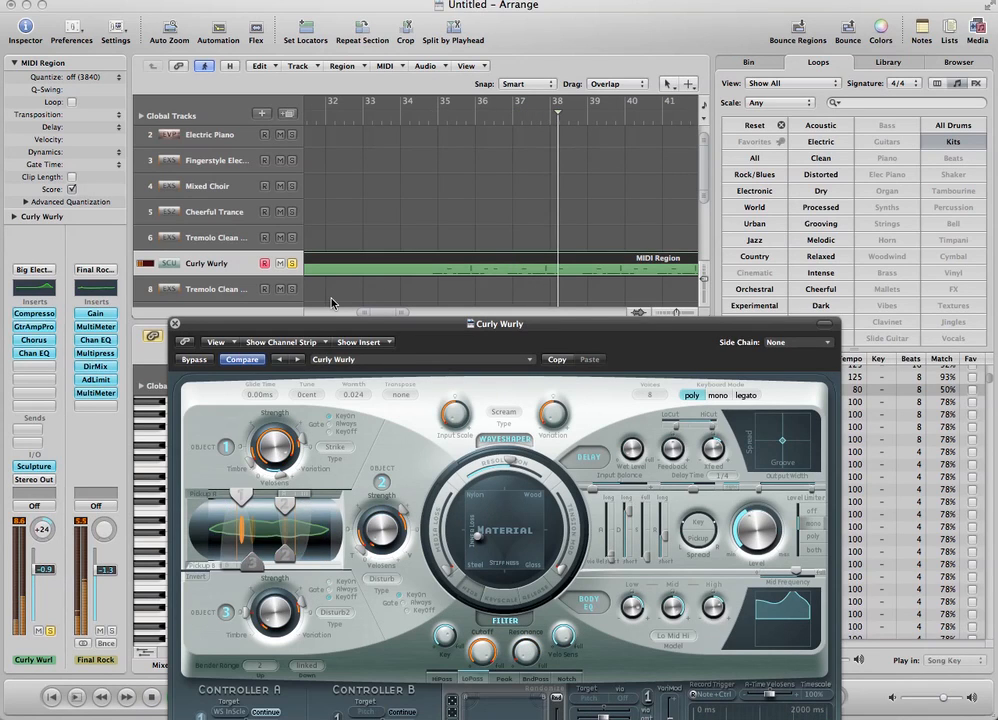
drag(310, 325, 493, 468)
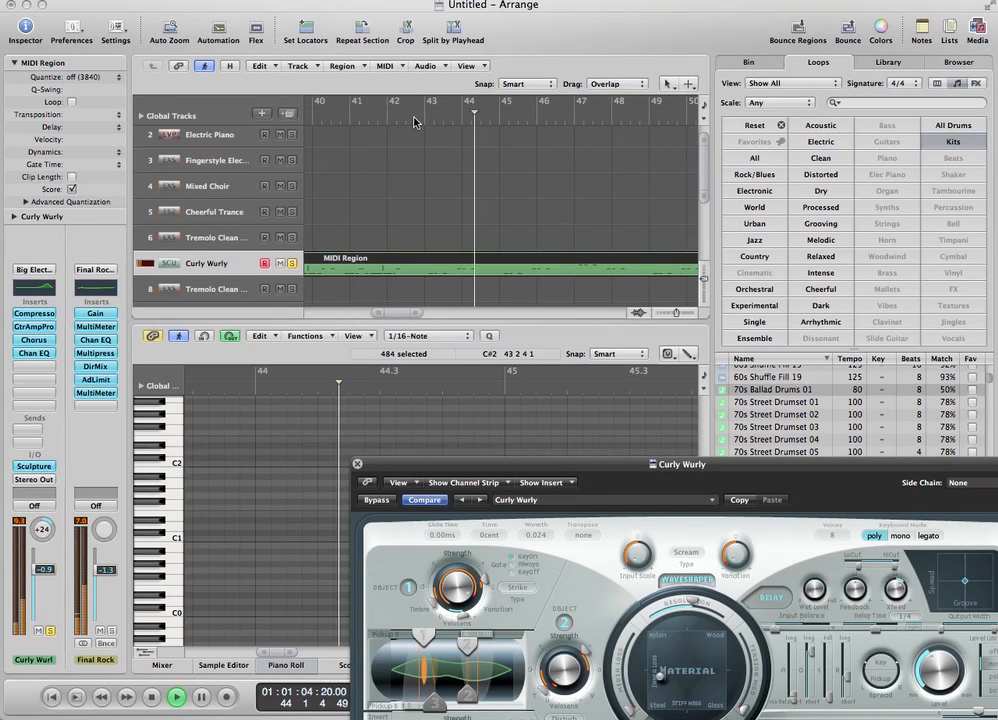
click(151, 697)
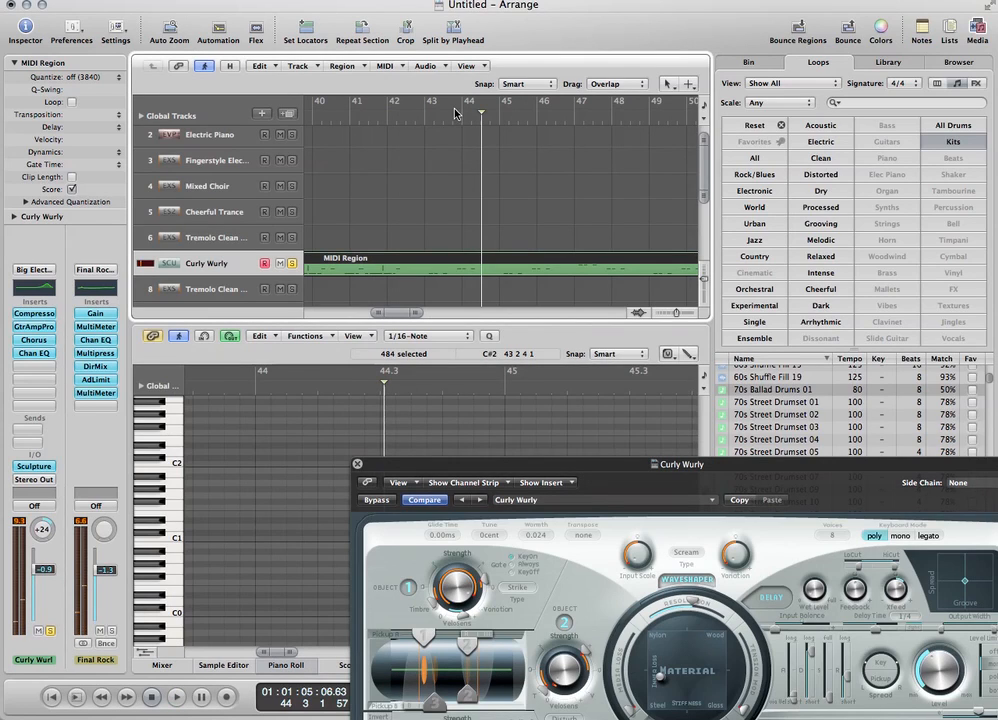
Split the Curly Wurly region just before bar 43 and delete everything after the split
click(417, 104)
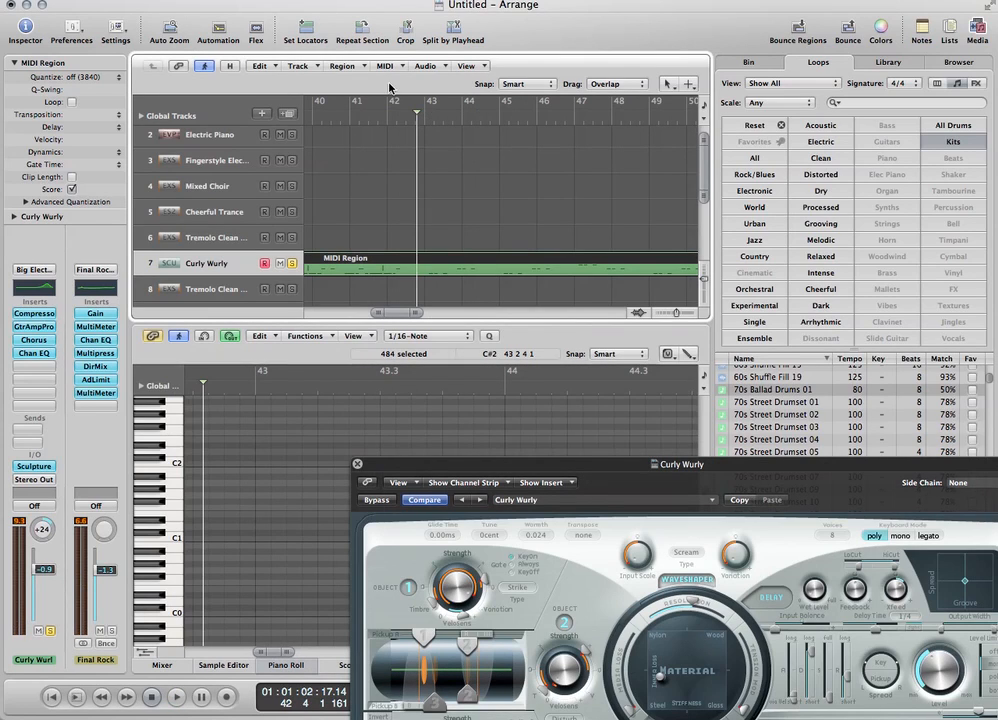
click(456, 36)
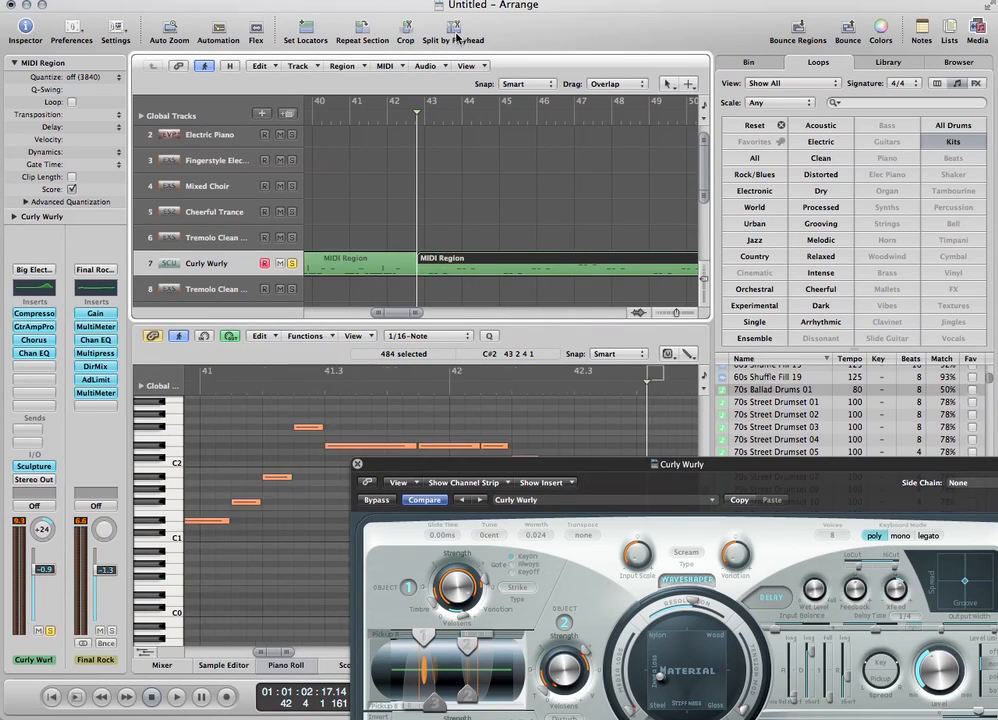
click(505, 266)
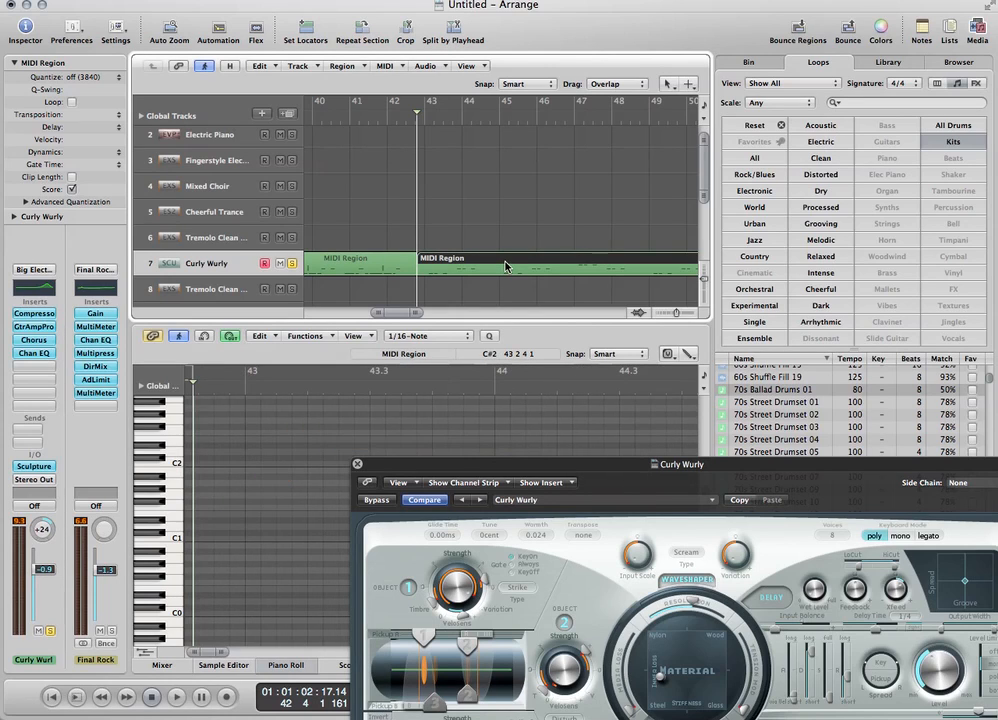
key(Delete)
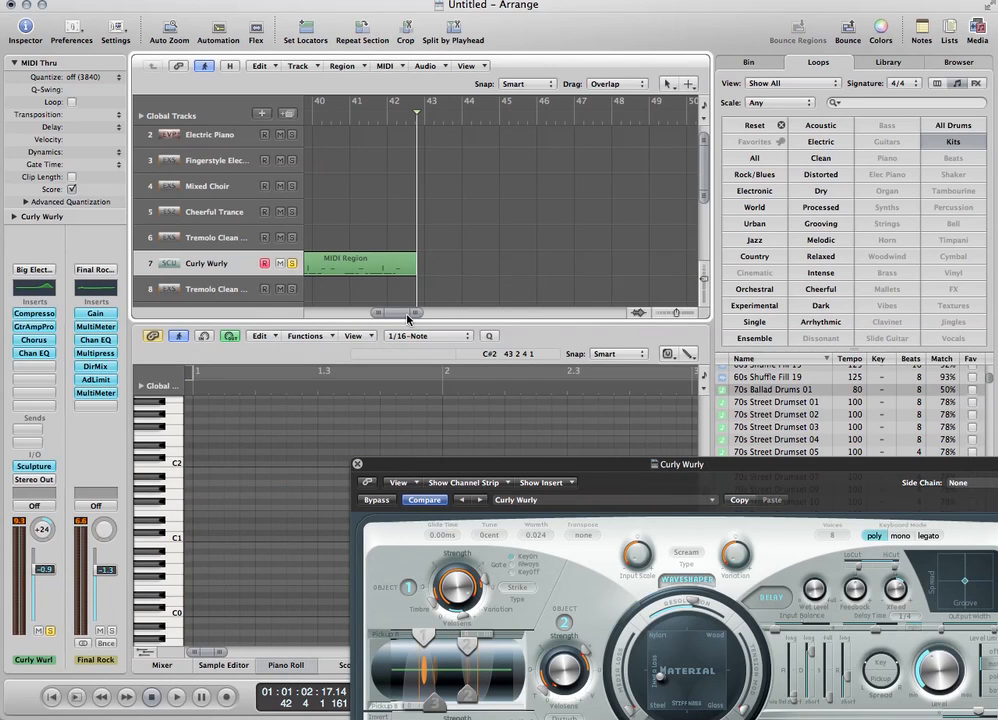
Split the Curly Wurly region at bar 34 and delete the part before the split
drag(407, 318, 395, 318)
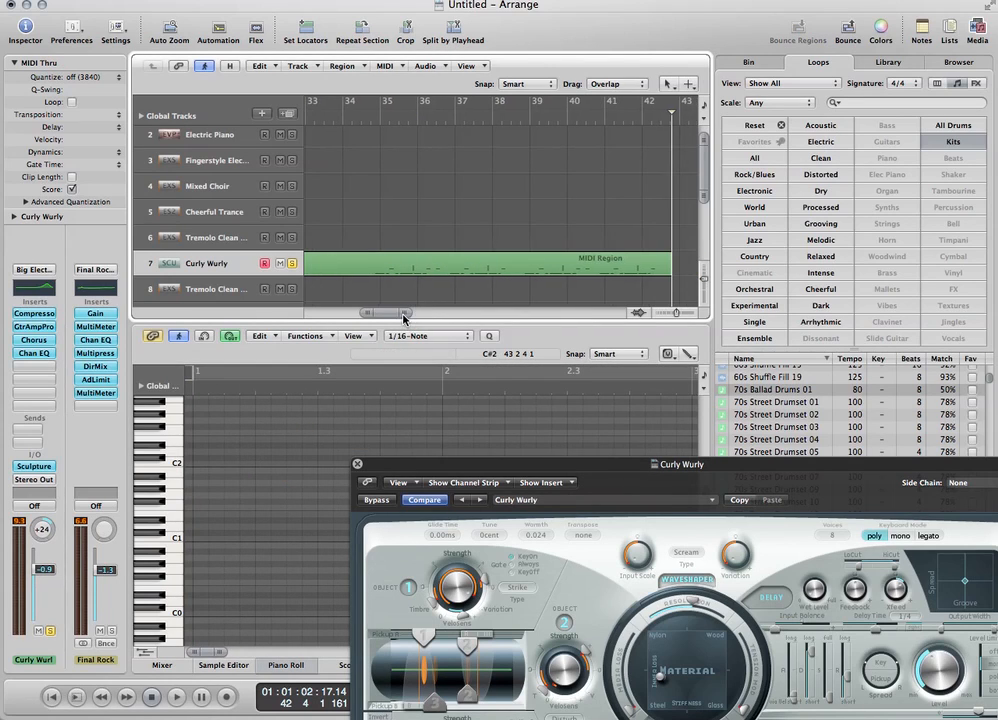
click(343, 122)
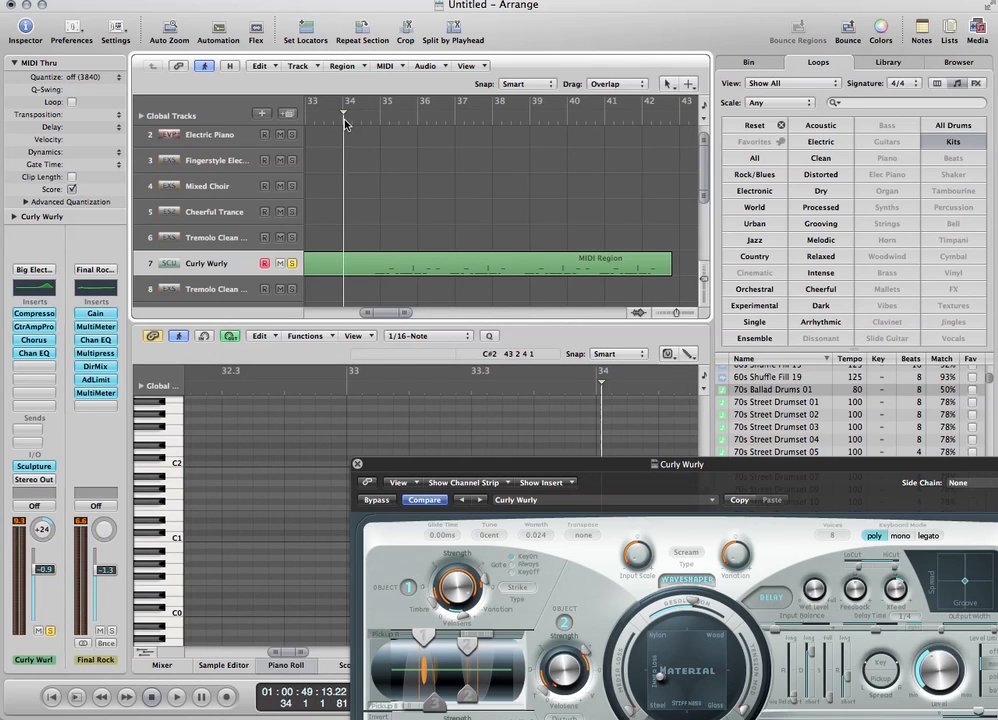
click(345, 122)
drag(346, 122, 342, 122)
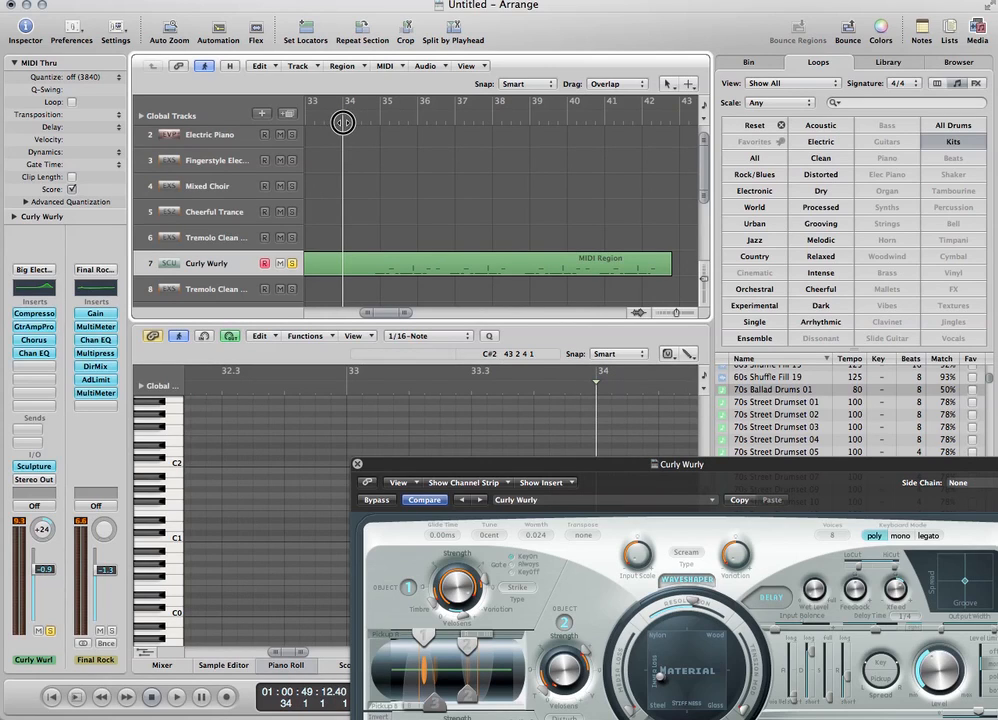
click(355, 272)
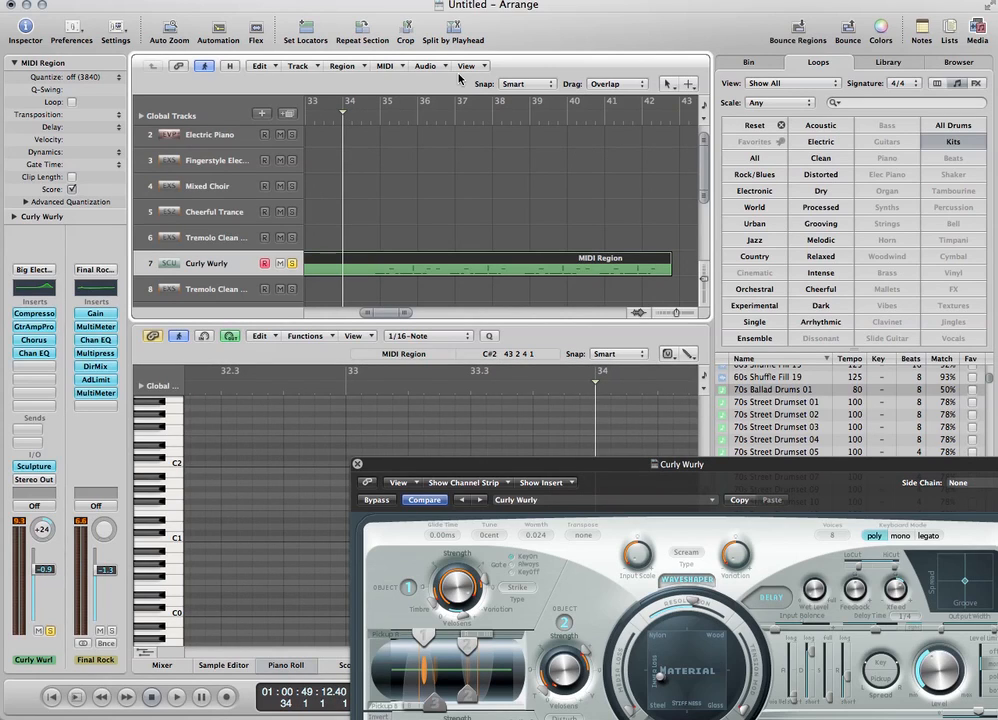
click(450, 26)
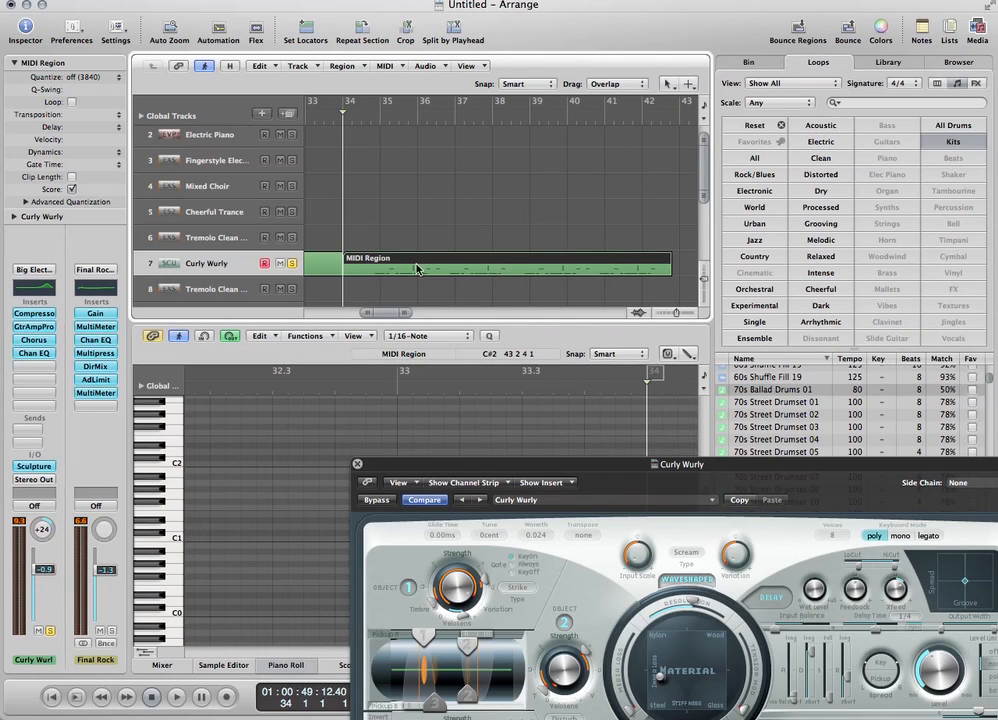
click(312, 263)
key(Delete)
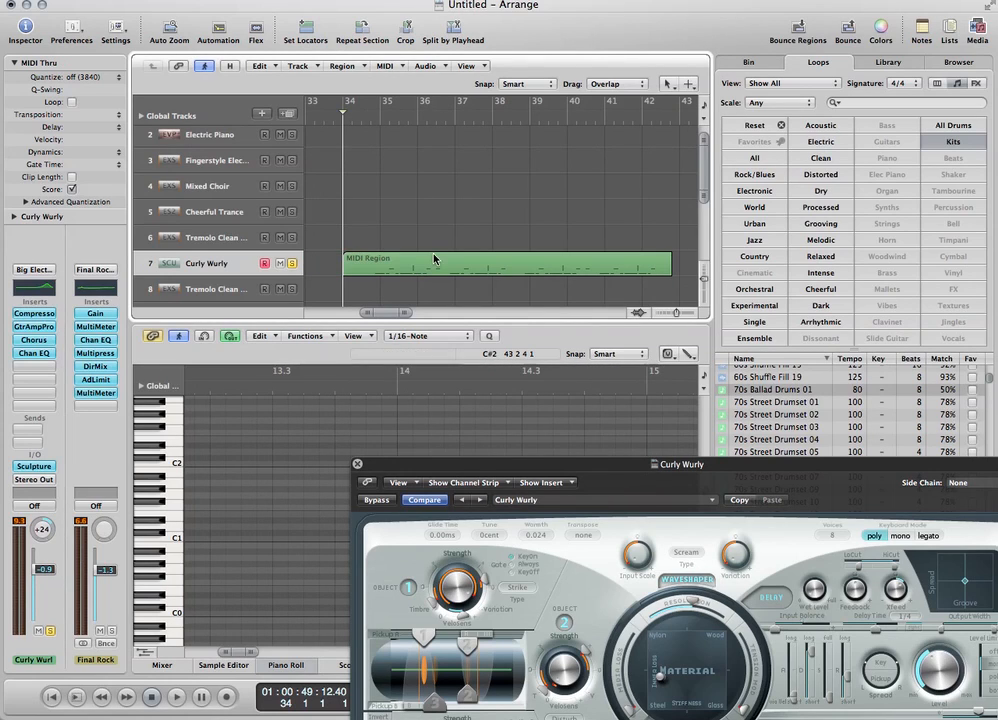
Bounce the trimmed Curly Wurly region offline to the Desktop as an MP3 named bit
click(438, 259)
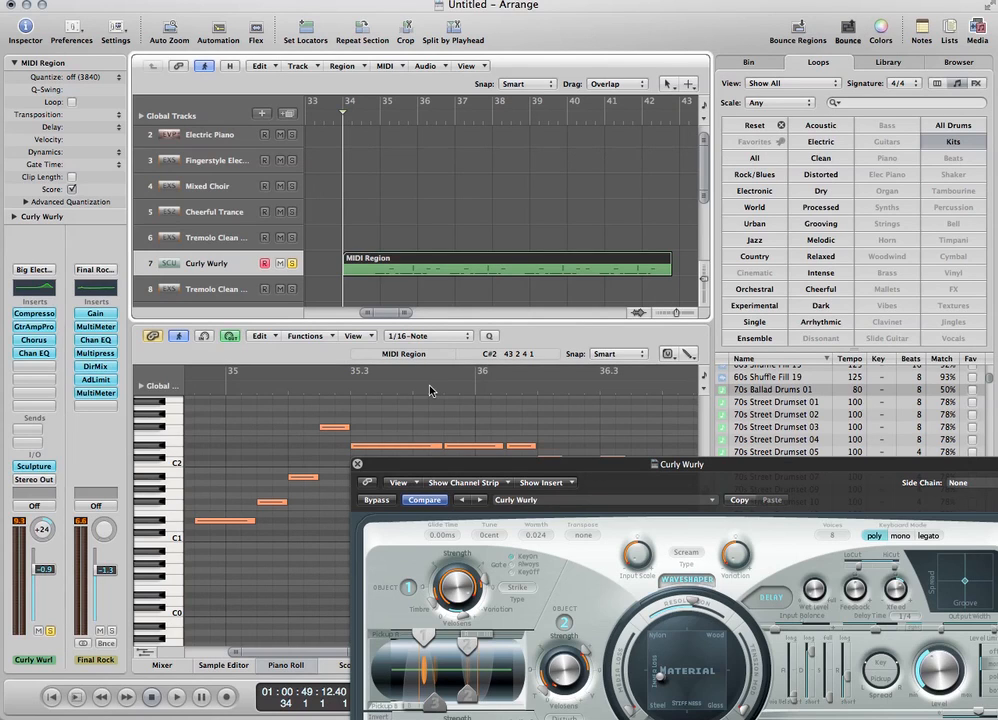
key(super+b)
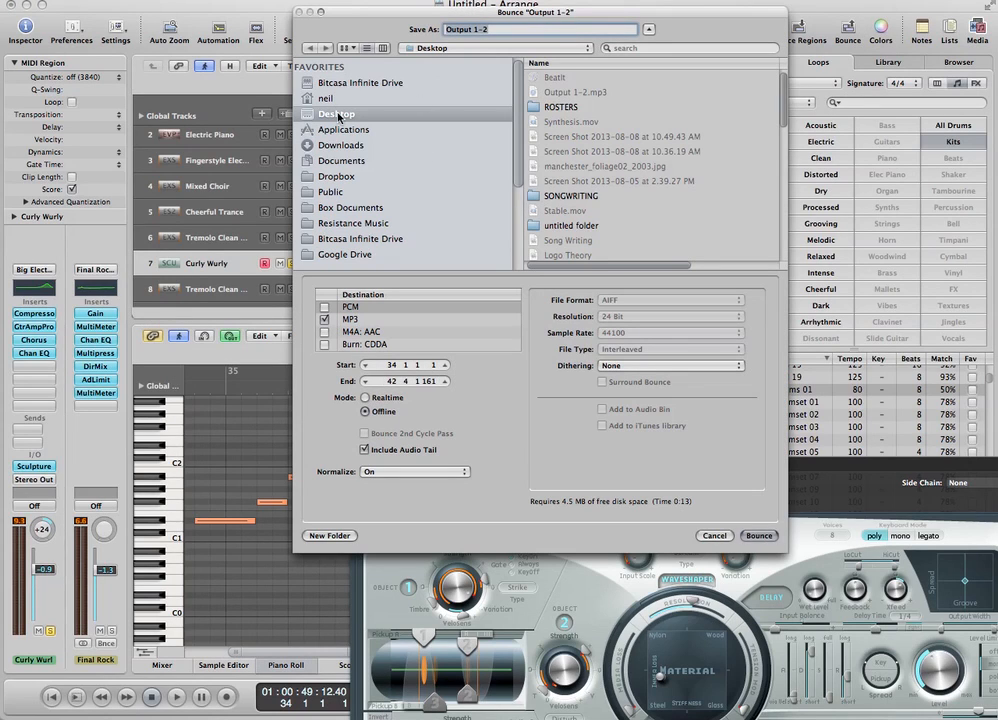
triple_click(484, 29)
text(bit)
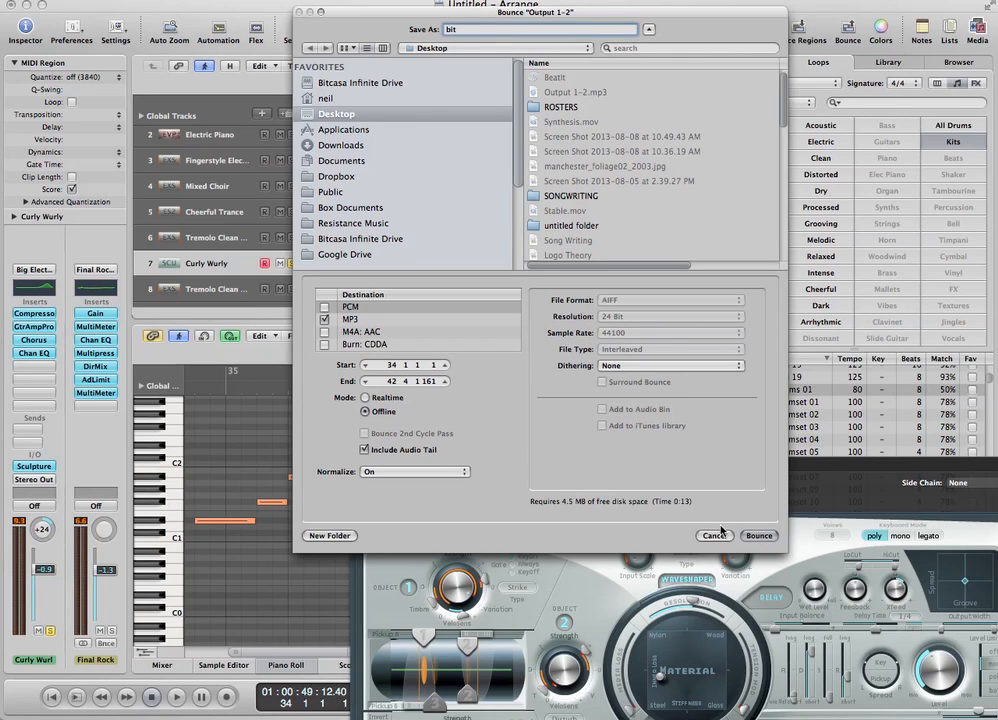
click(758, 535)
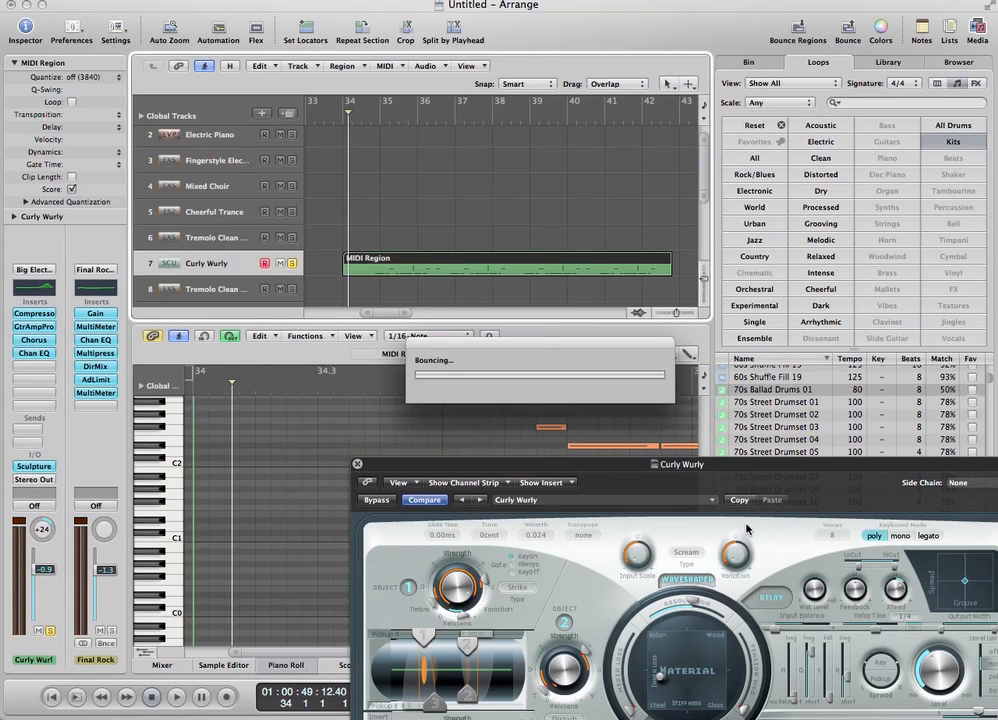